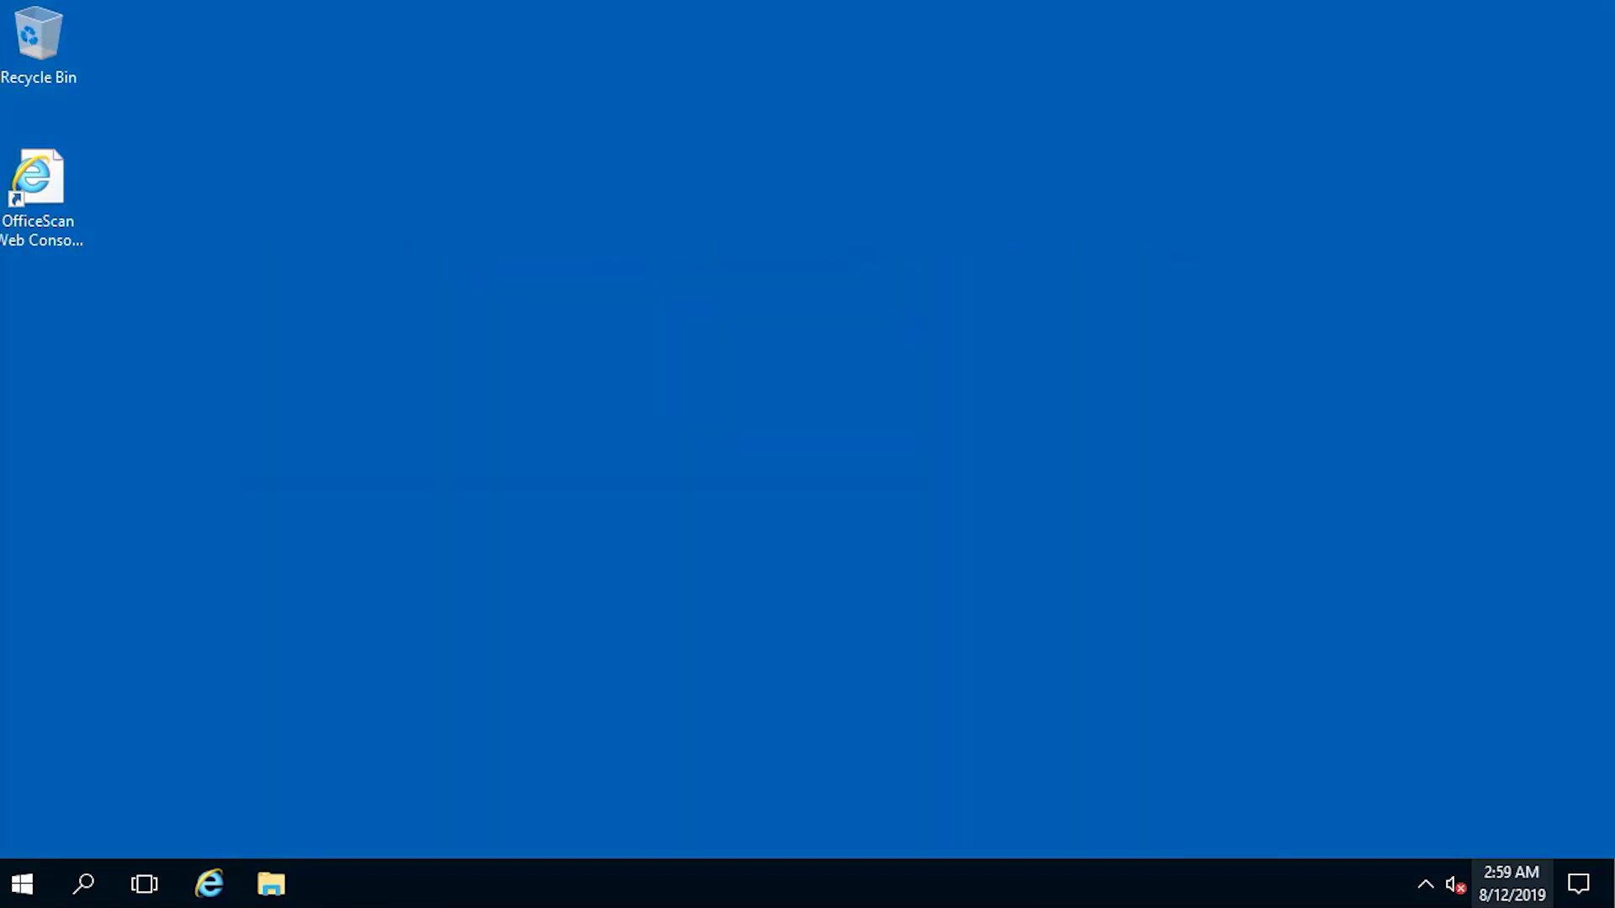
Step: Launch File Explorer from the taskbar at Quick access
{"action": "left_click", "coordinate": [274, 884]}
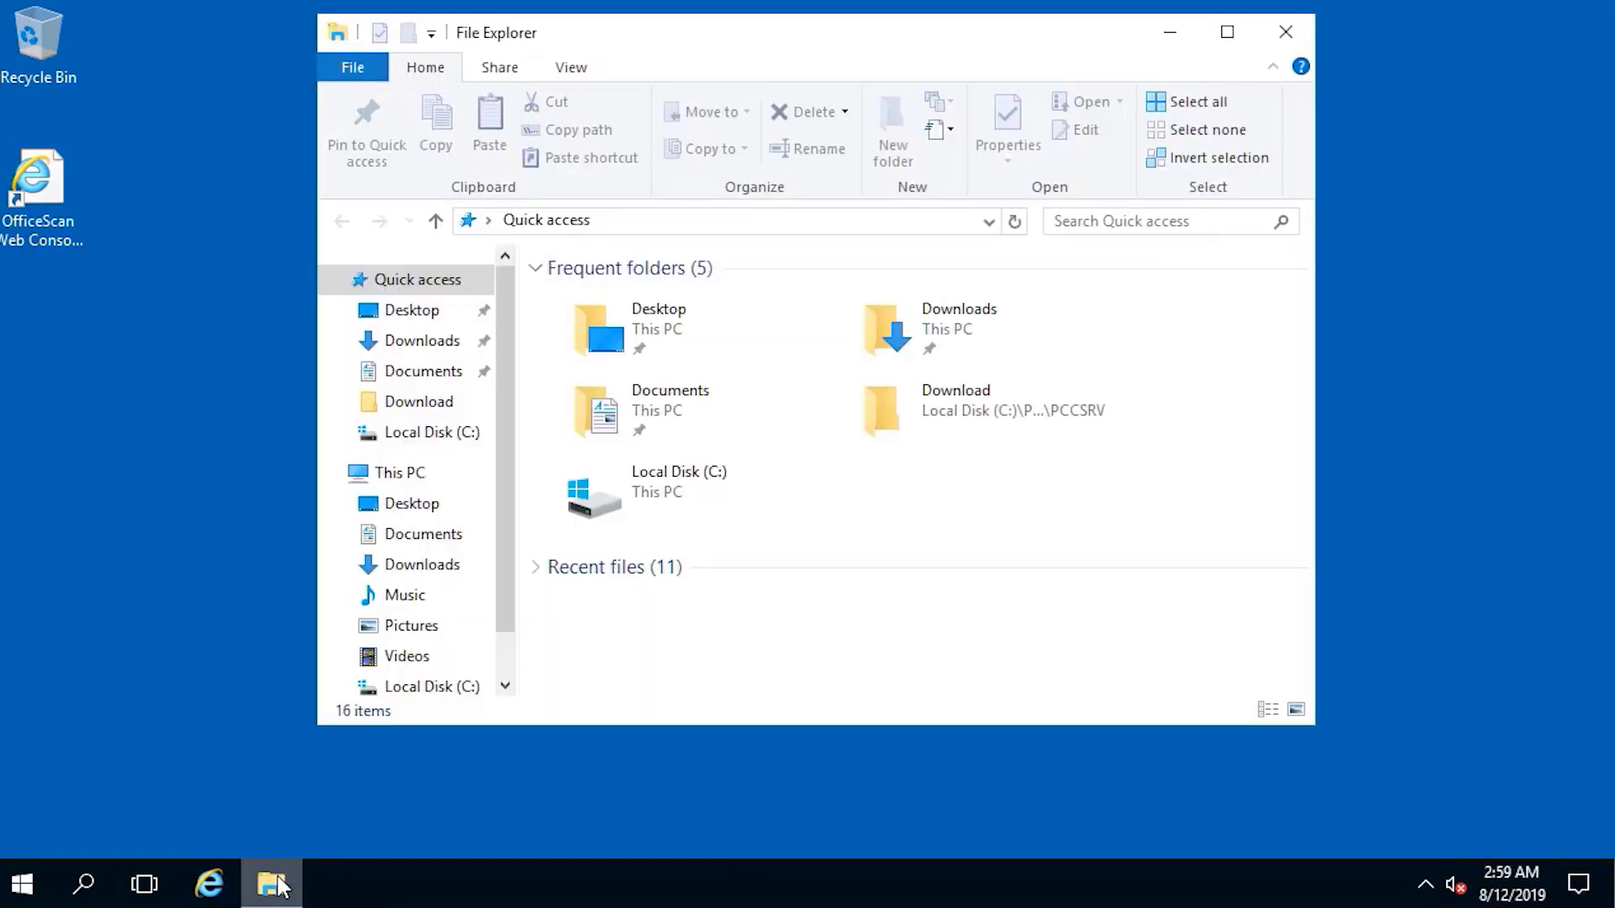
Step: Browse to C:\Program Files (x86)\Trend Micro\OfficeScan\PCCSRV\Admin
{"action": "left_click", "coordinate": [431, 687]}
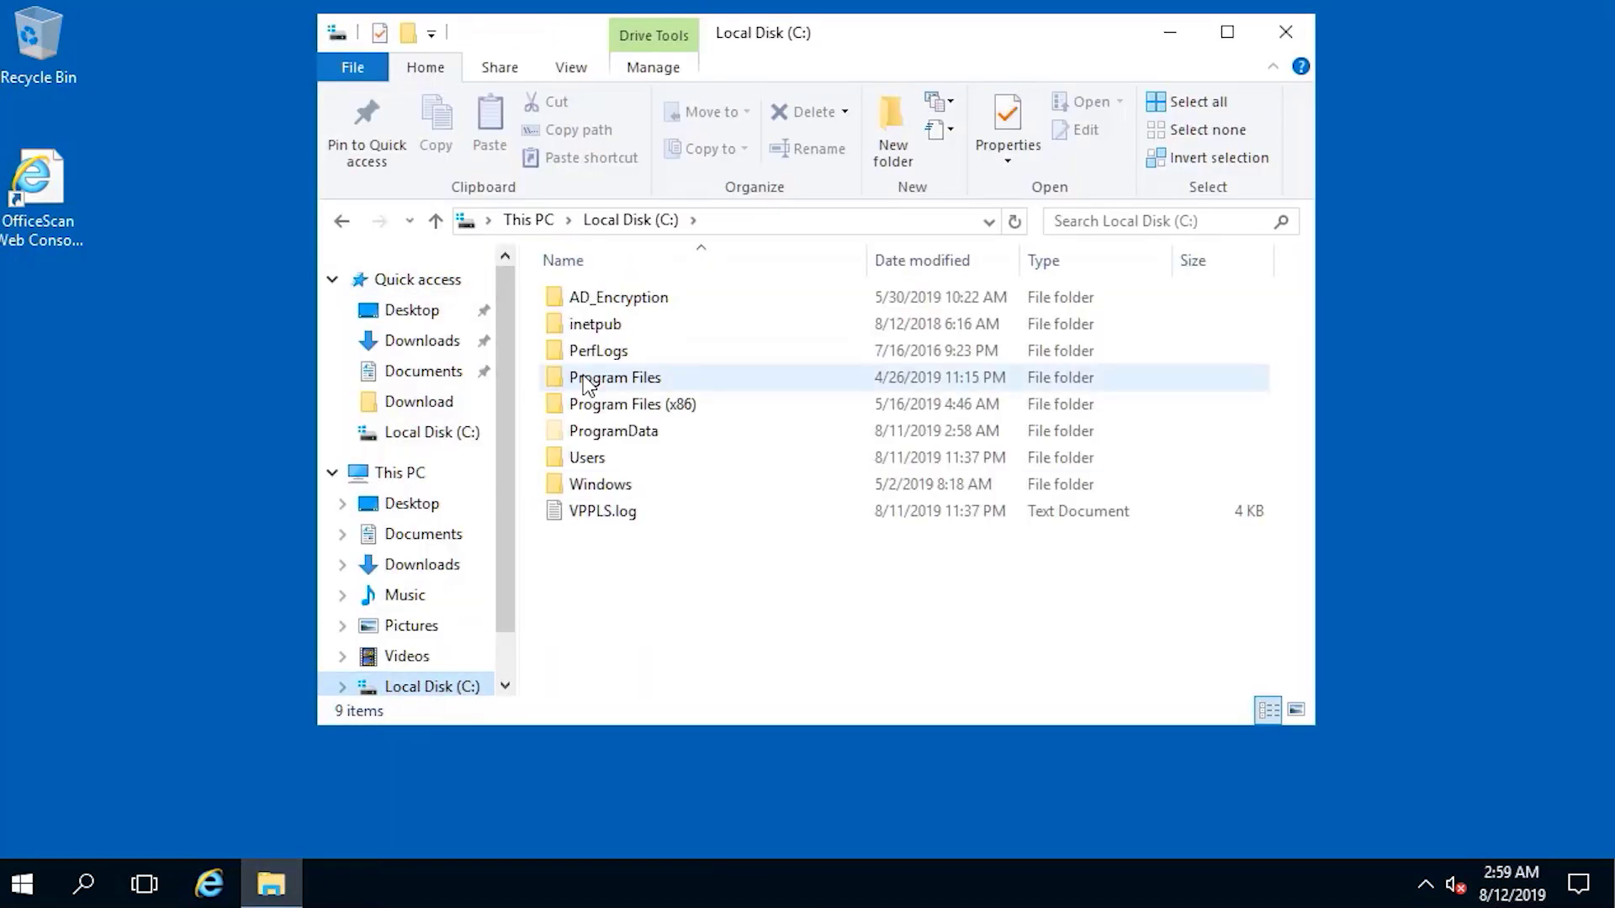
{"action": "double_click", "coordinate": [618, 406]}
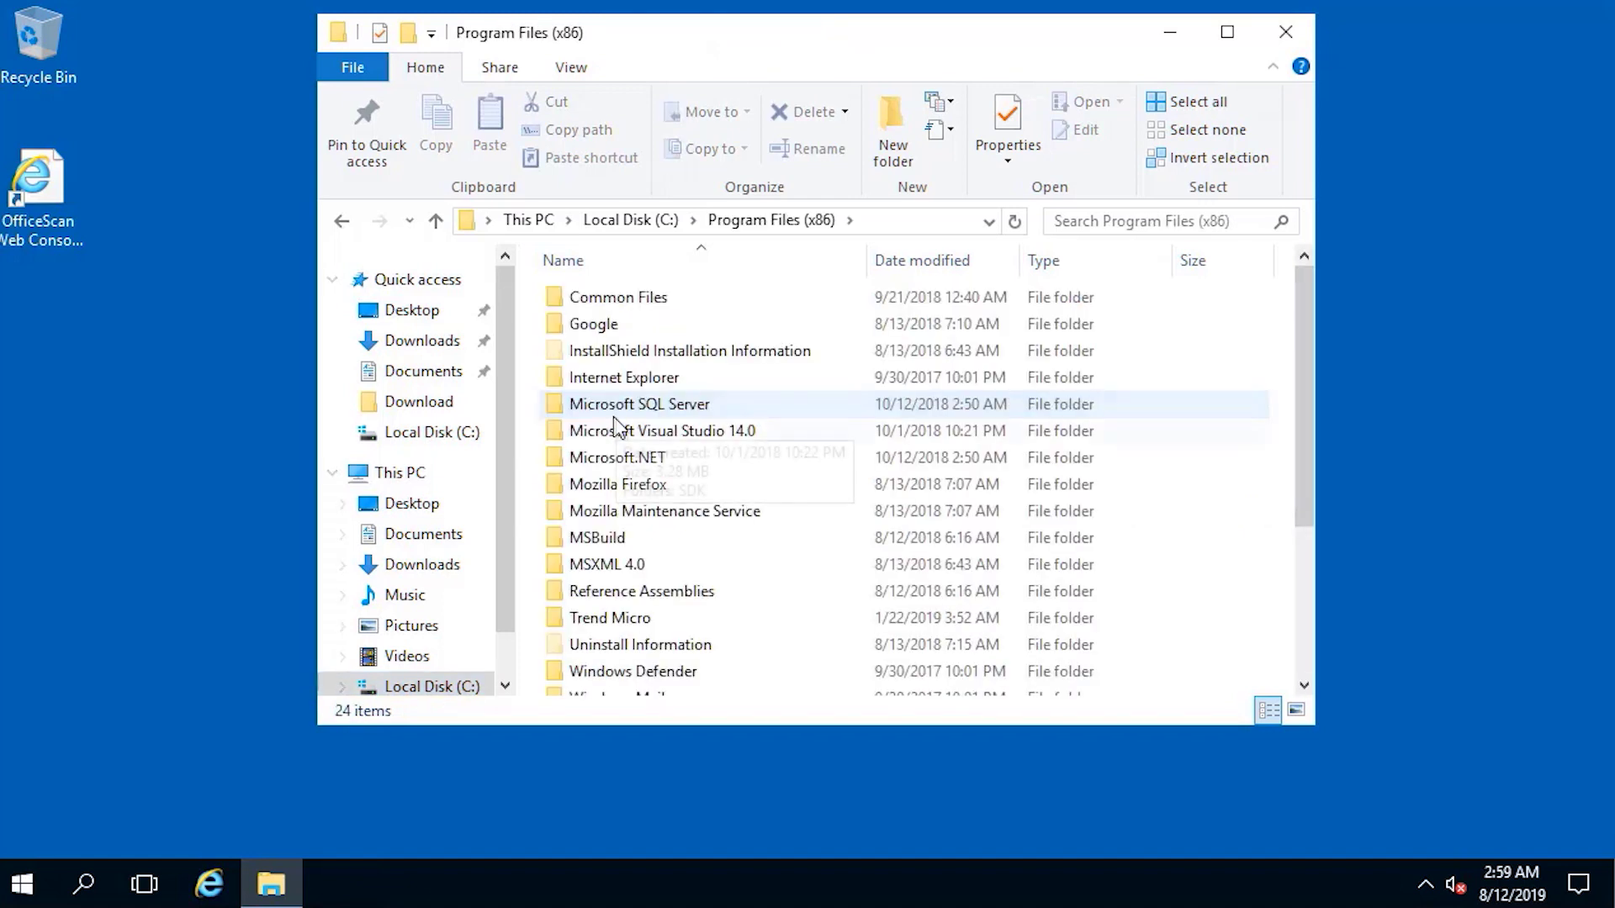
{"action": "double_click", "coordinate": [609, 617]}
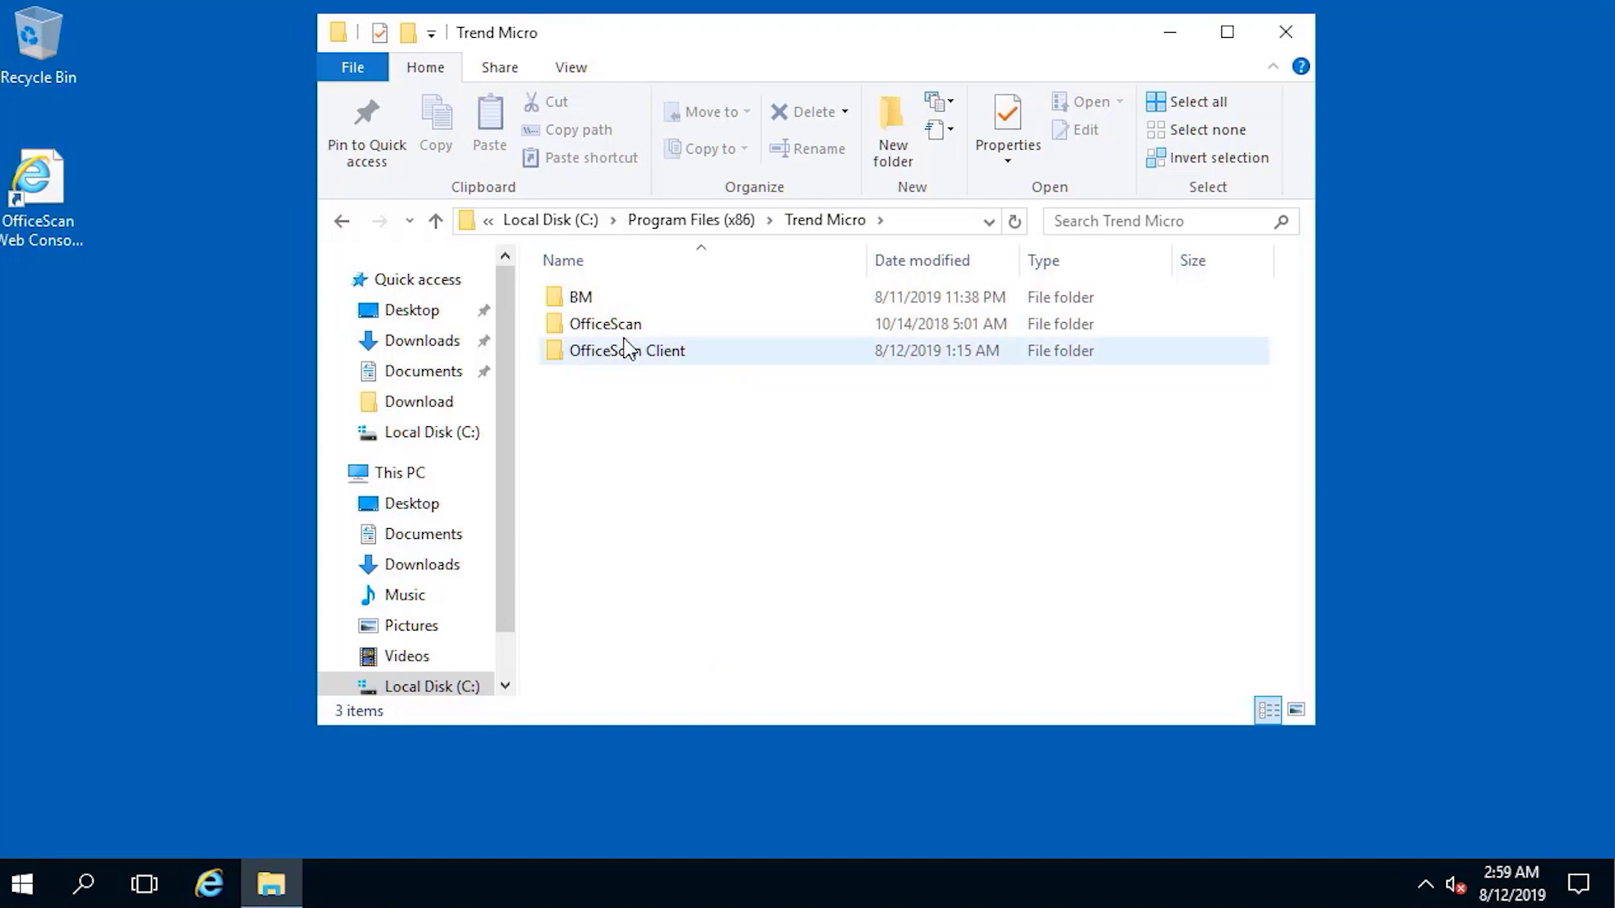
{"action": "double_click", "coordinate": [605, 324]}
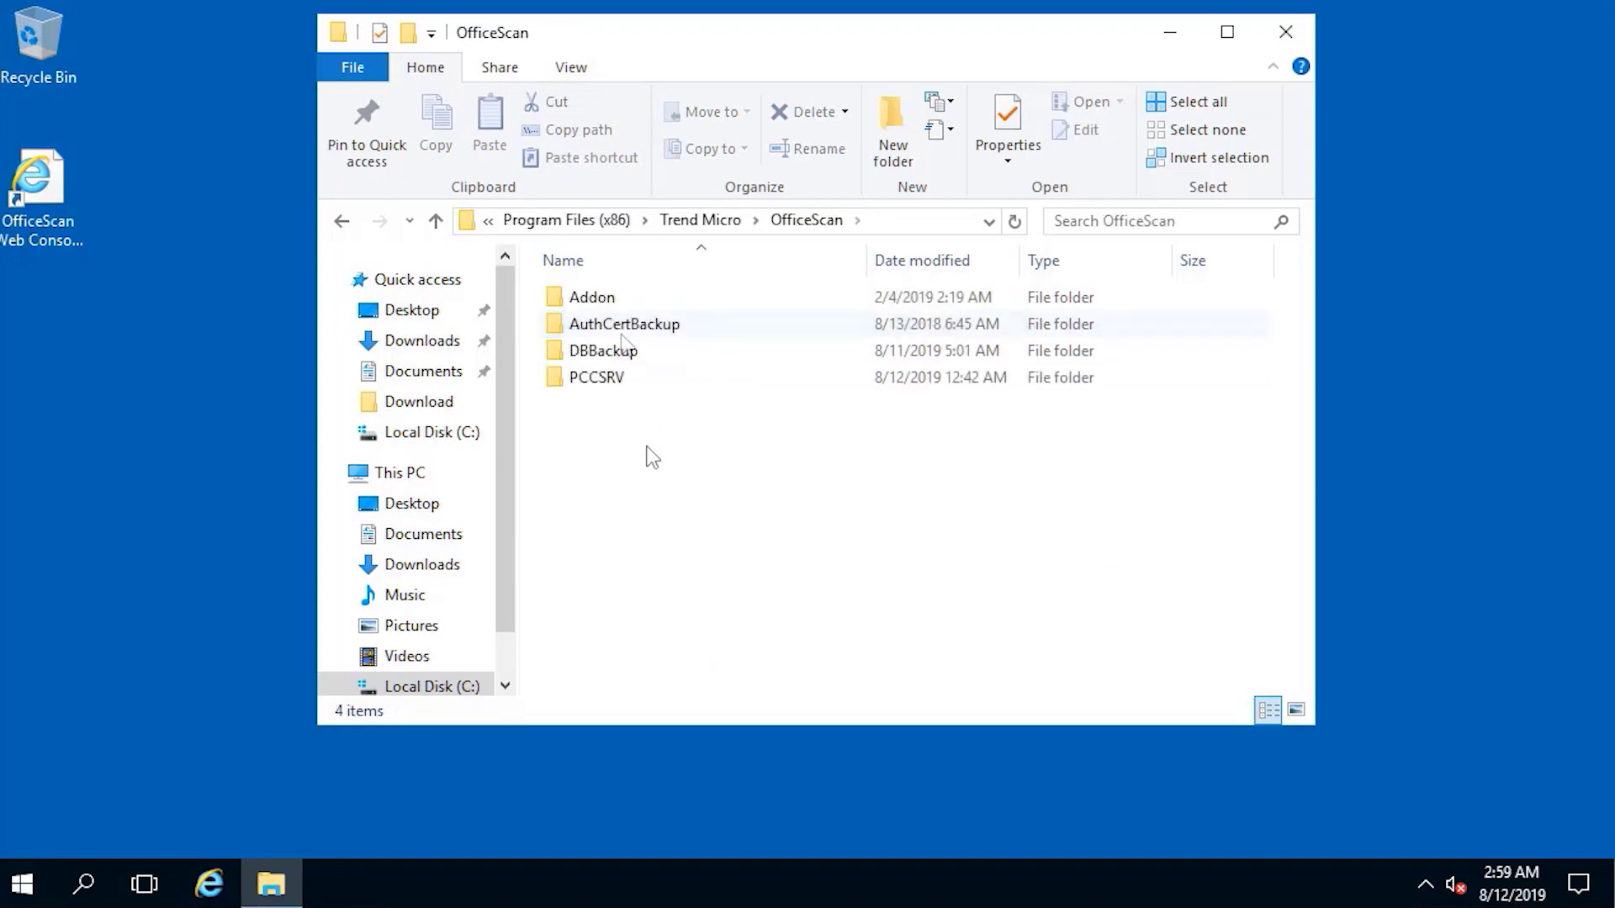
{"action": "double_click", "coordinate": [632, 379]}
{"action": "double_click", "coordinate": [655, 299]}
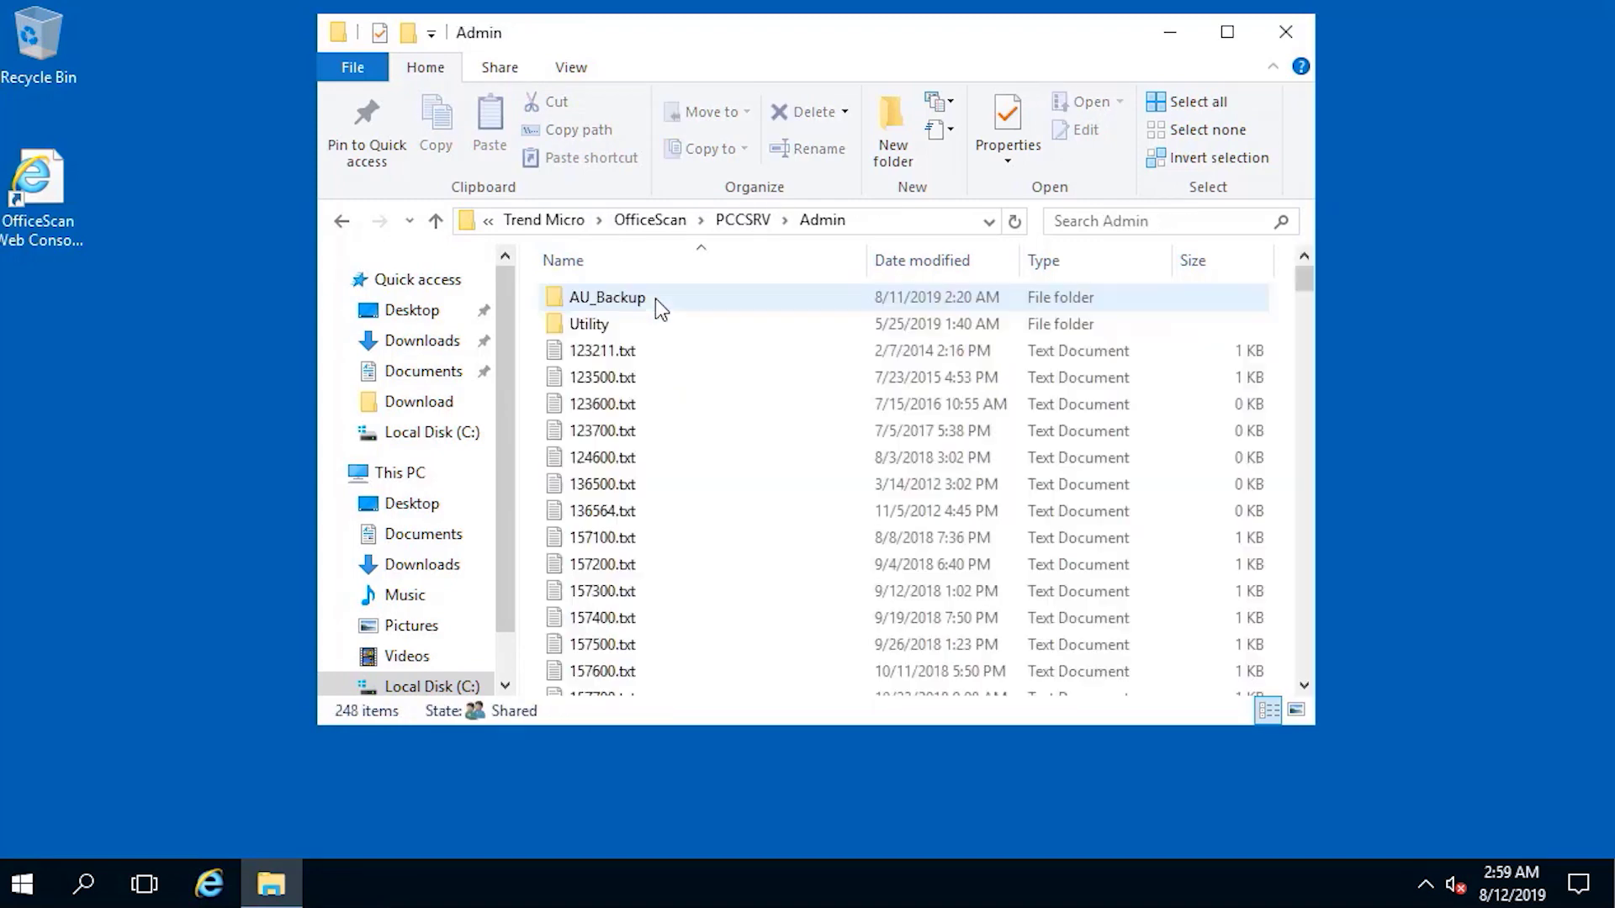
{"action": "scroll", "coordinate": [675, 399], "scroll_direction": "down", "scroll_amount": 10}
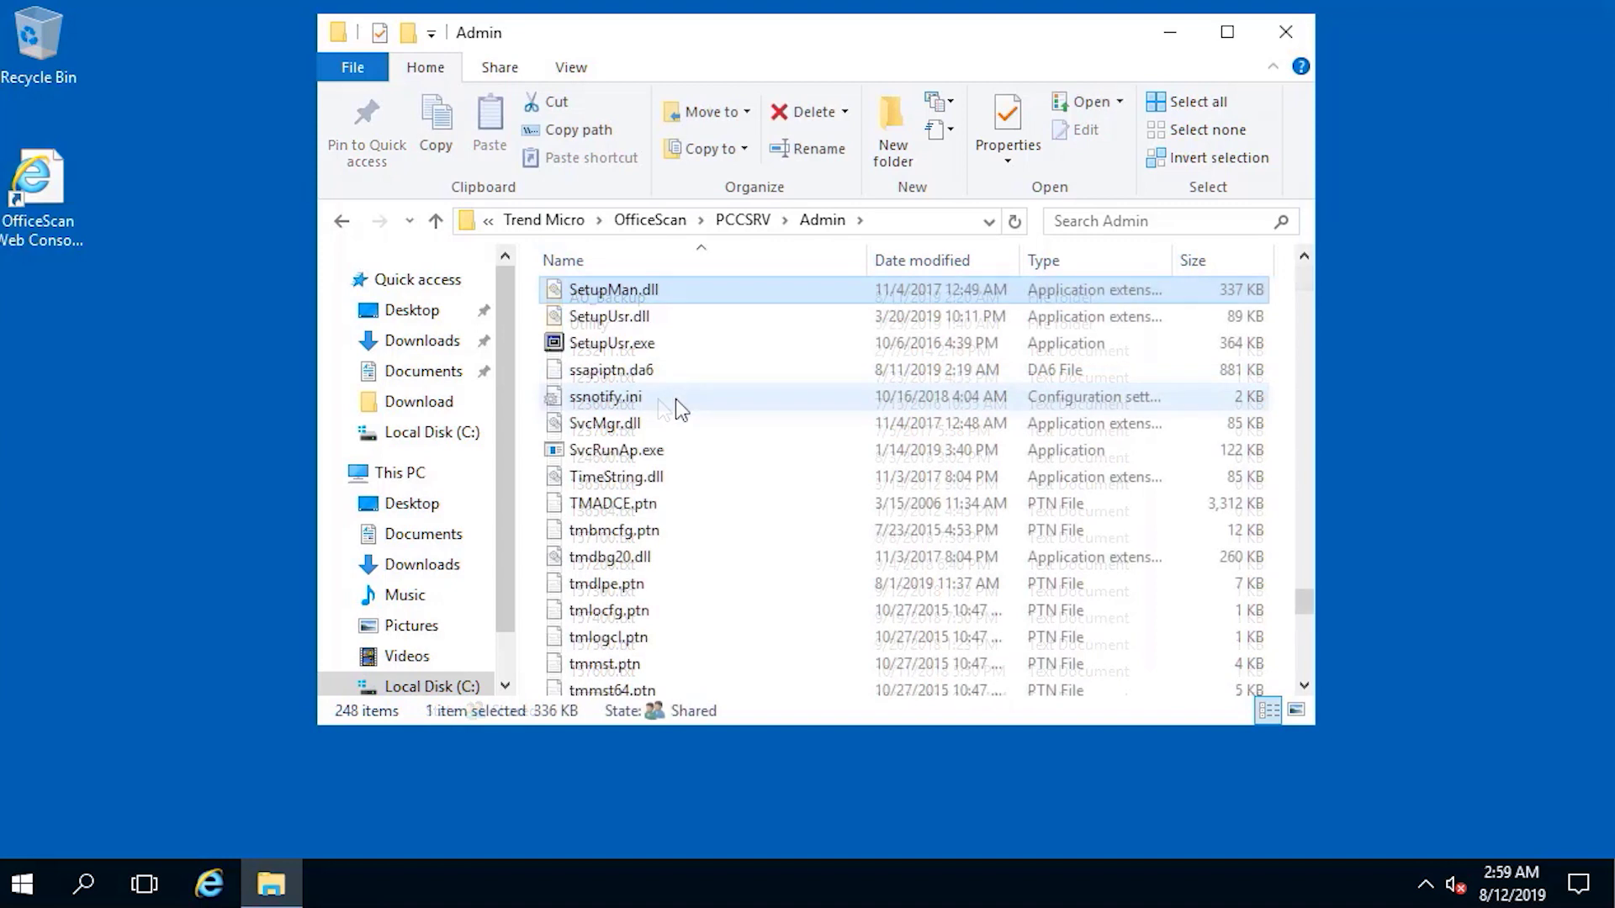
Step: Select SetupUsr.exe and bring up its context menu
{"action": "left_click", "coordinate": [672, 344]}
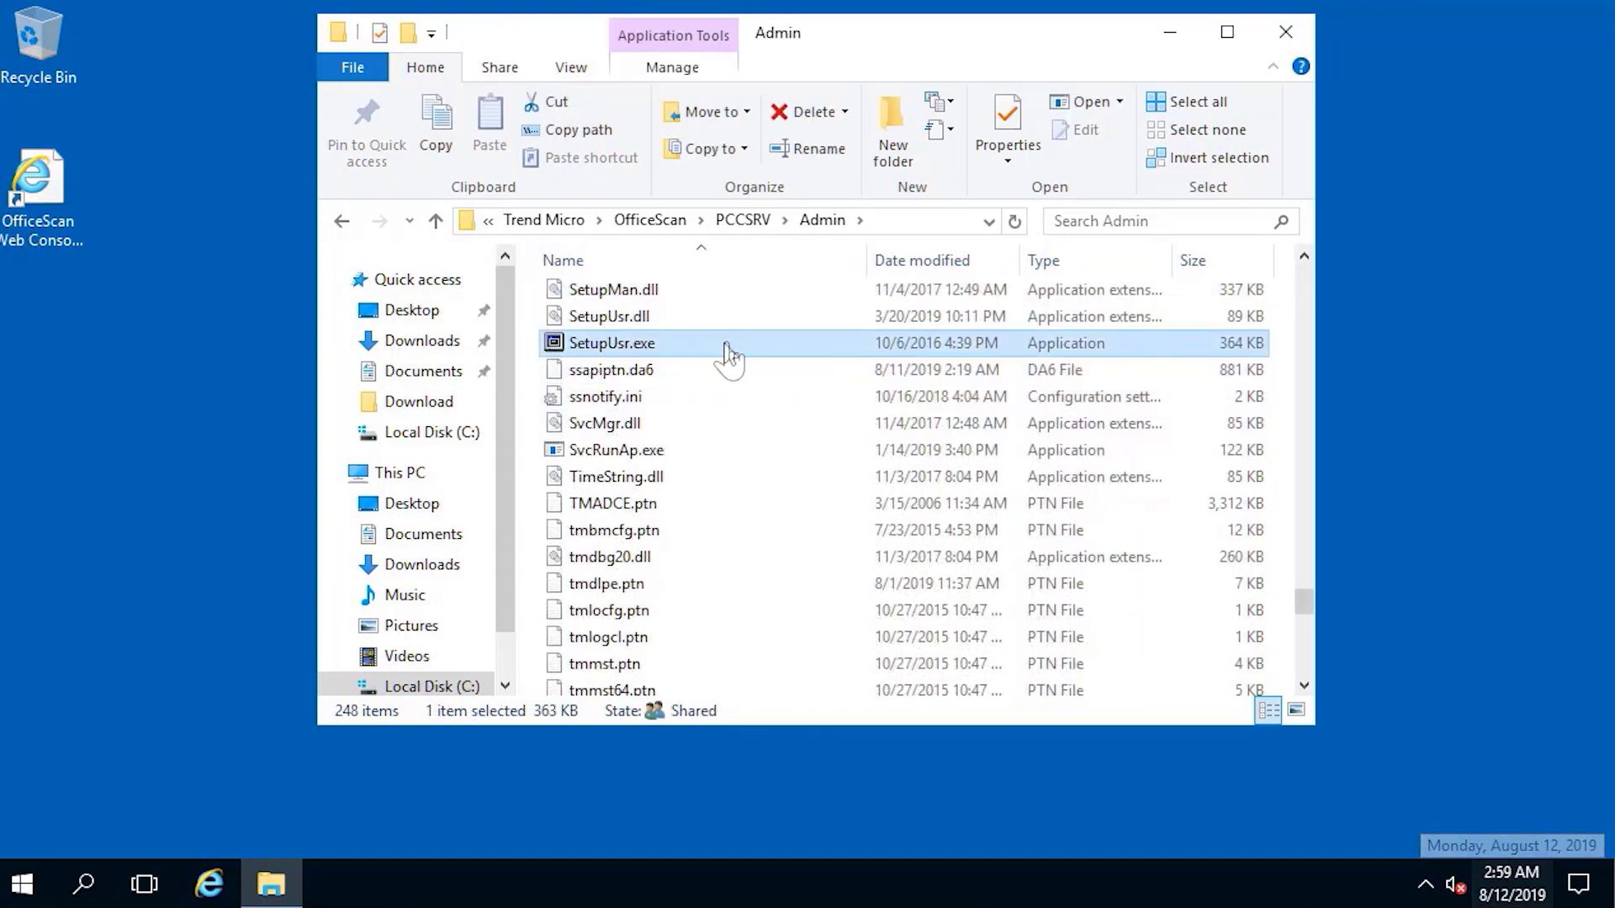
{"action": "right_click", "coordinate": [728, 350]}
Step: Run SetupUsr.exe as administrator and expand the INT domain under Microsoft Windows Network
{"action": "left_click", "coordinate": [808, 374]}
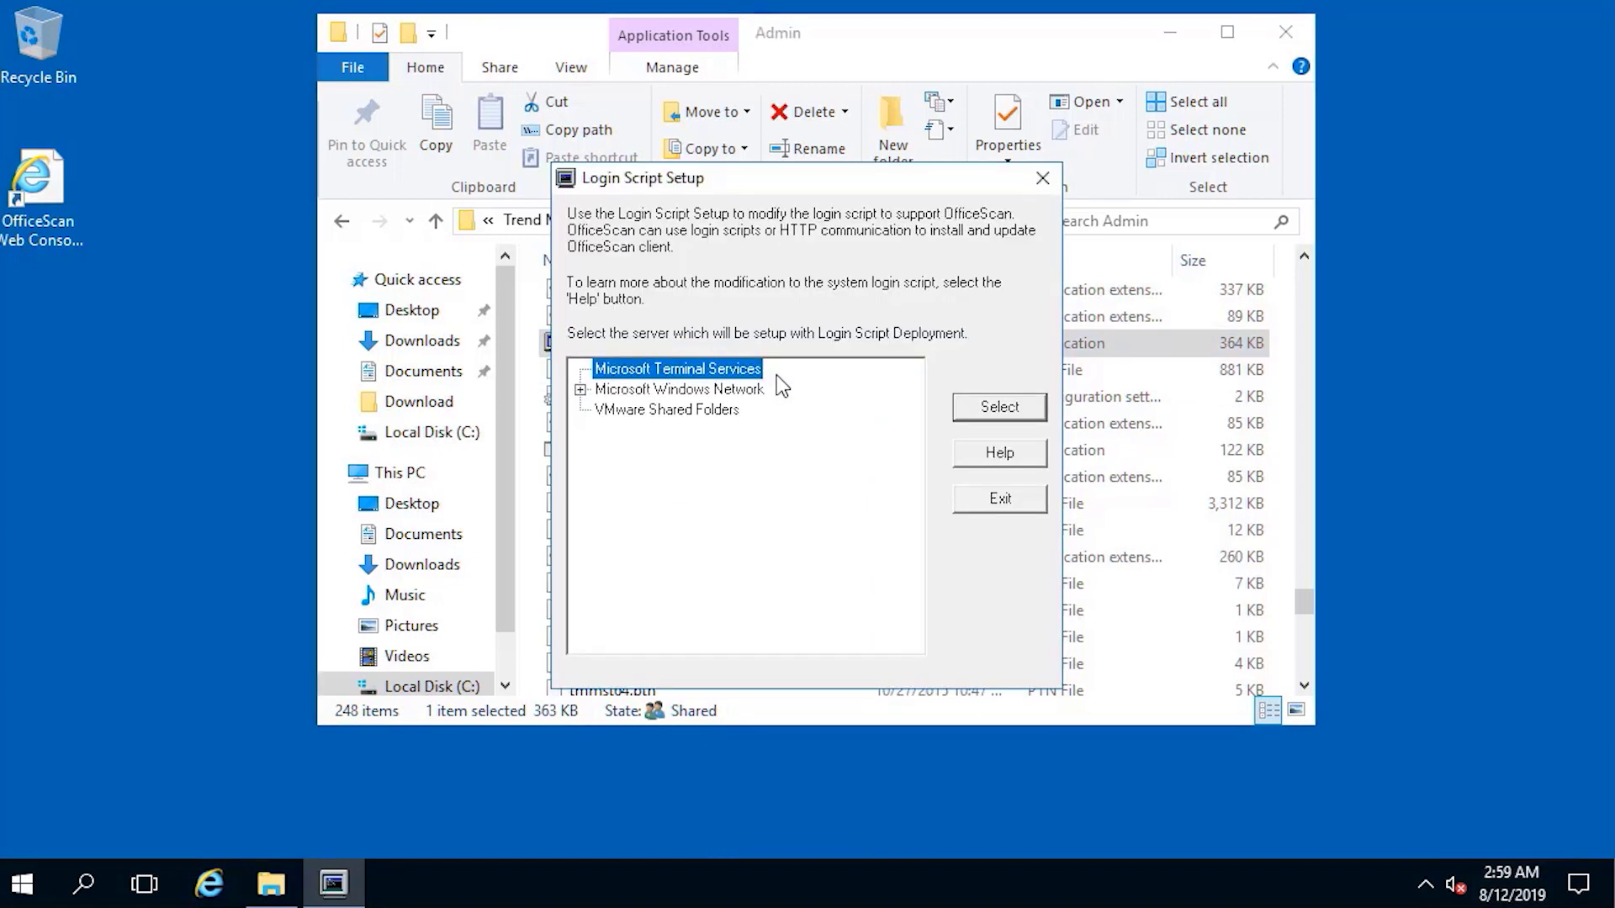
{"action": "left_click", "coordinate": [580, 390]}
{"action": "left_click", "coordinate": [629, 409]}
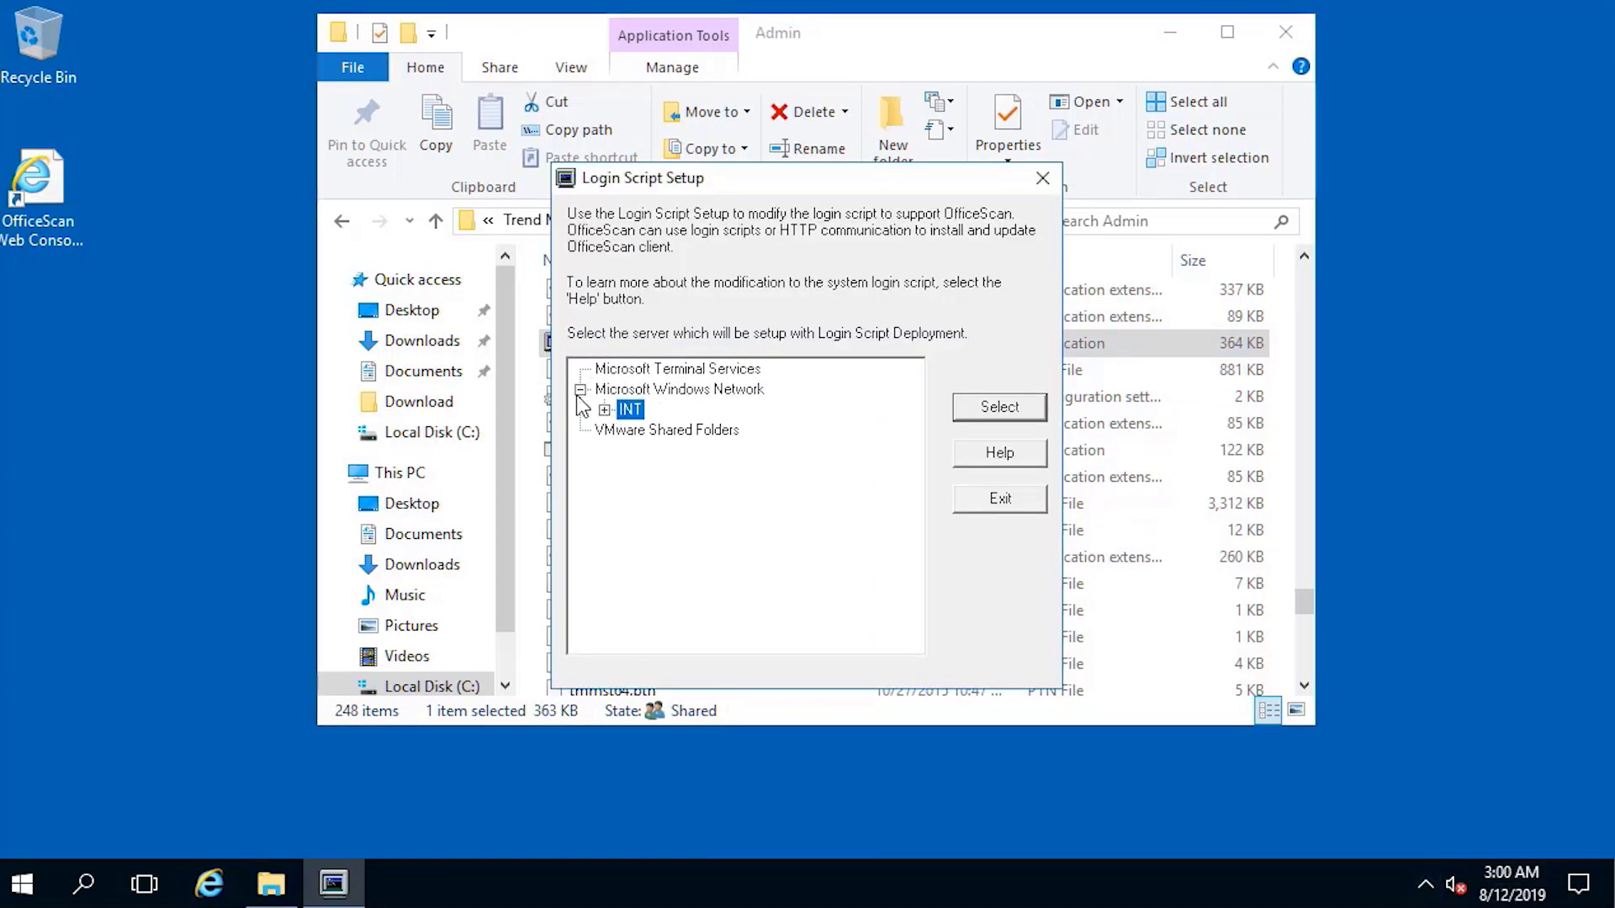
{"action": "double_click", "coordinate": [629, 413]}
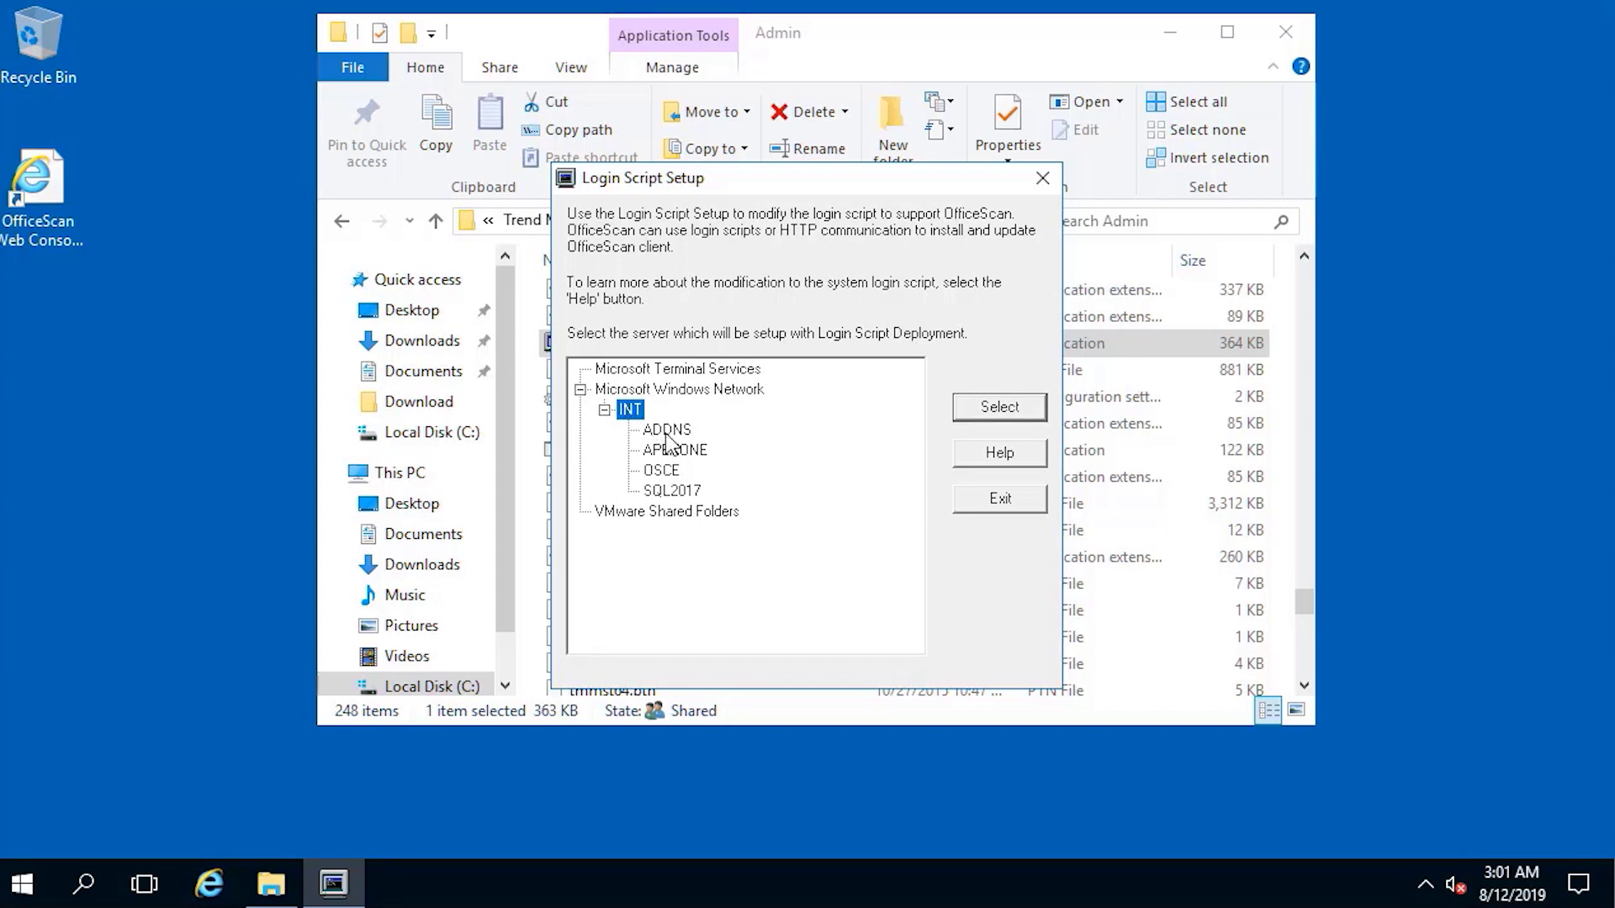
Step: Choose the ADDNS server as the login script deployment server
{"action": "left_click", "coordinate": [666, 431]}
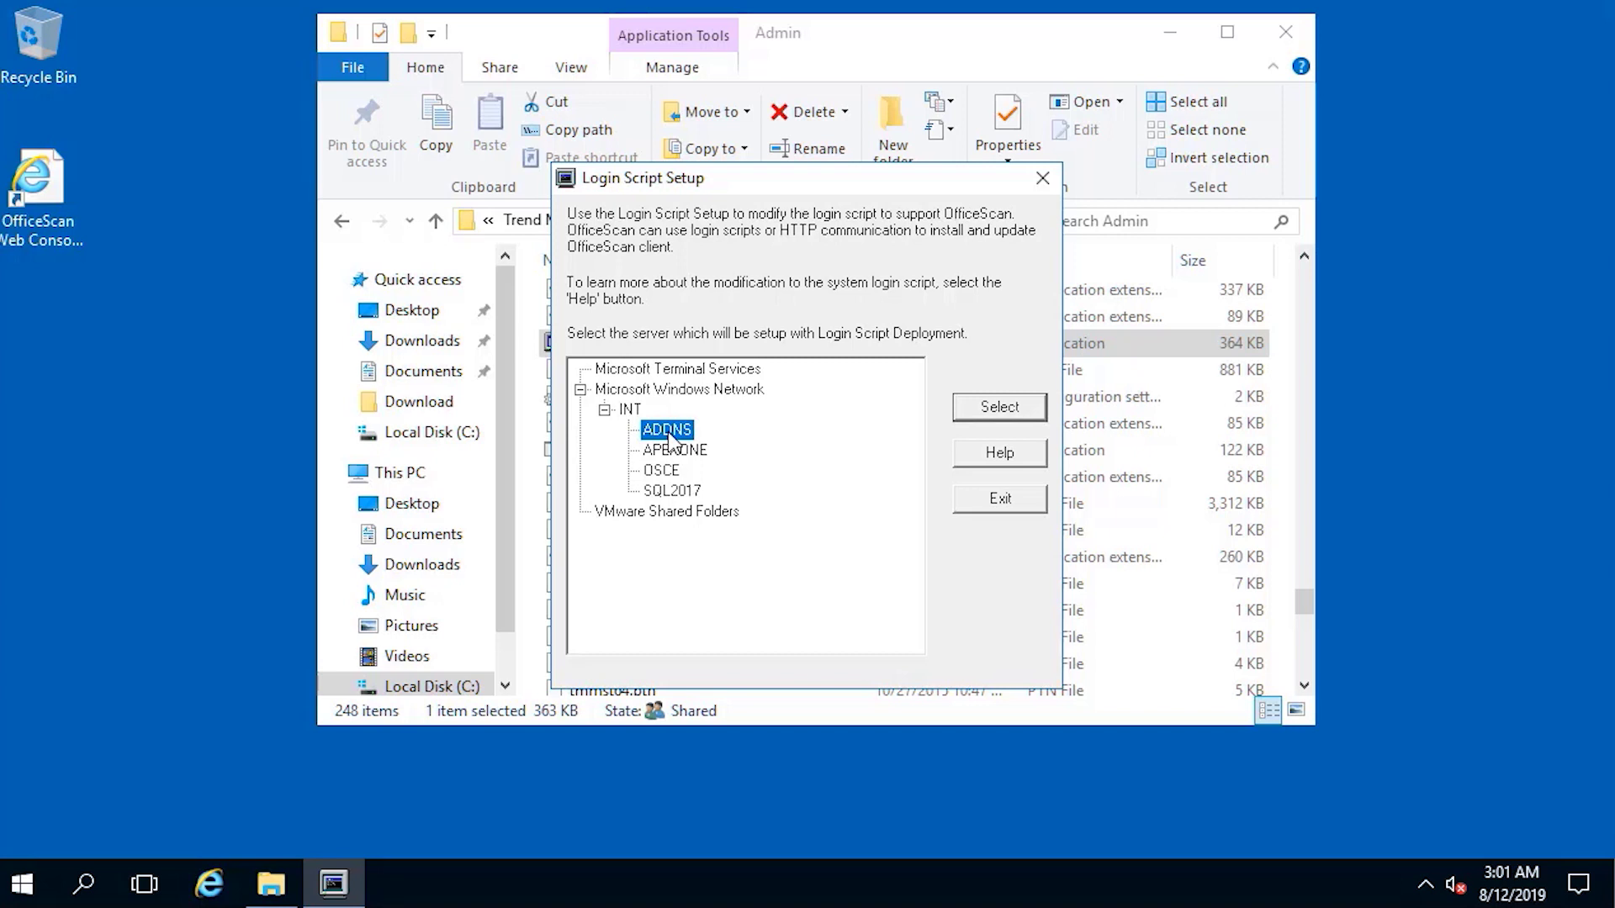
{"action": "left_click", "coordinate": [986, 407]}
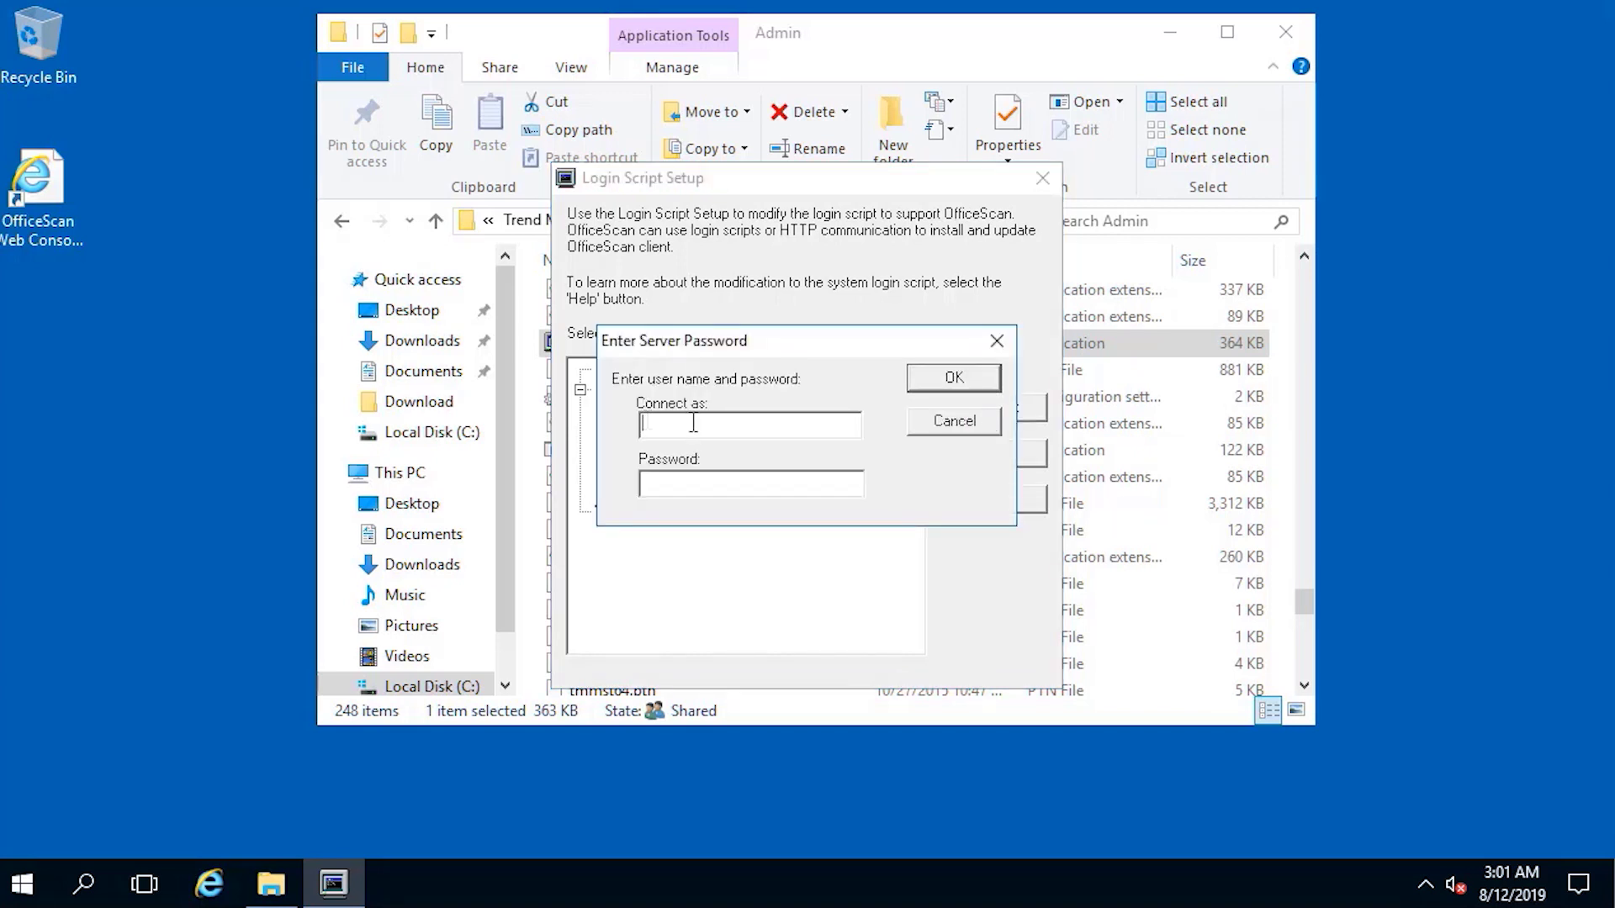
{"action": "type", "text": "adminis"}
{"action": "type", "text": "trator"}
{"action": "type", "text": "********"}
Step: Submit the administrator credentials to reach the User Selection list
{"action": "left_click", "coordinate": [953, 377]}
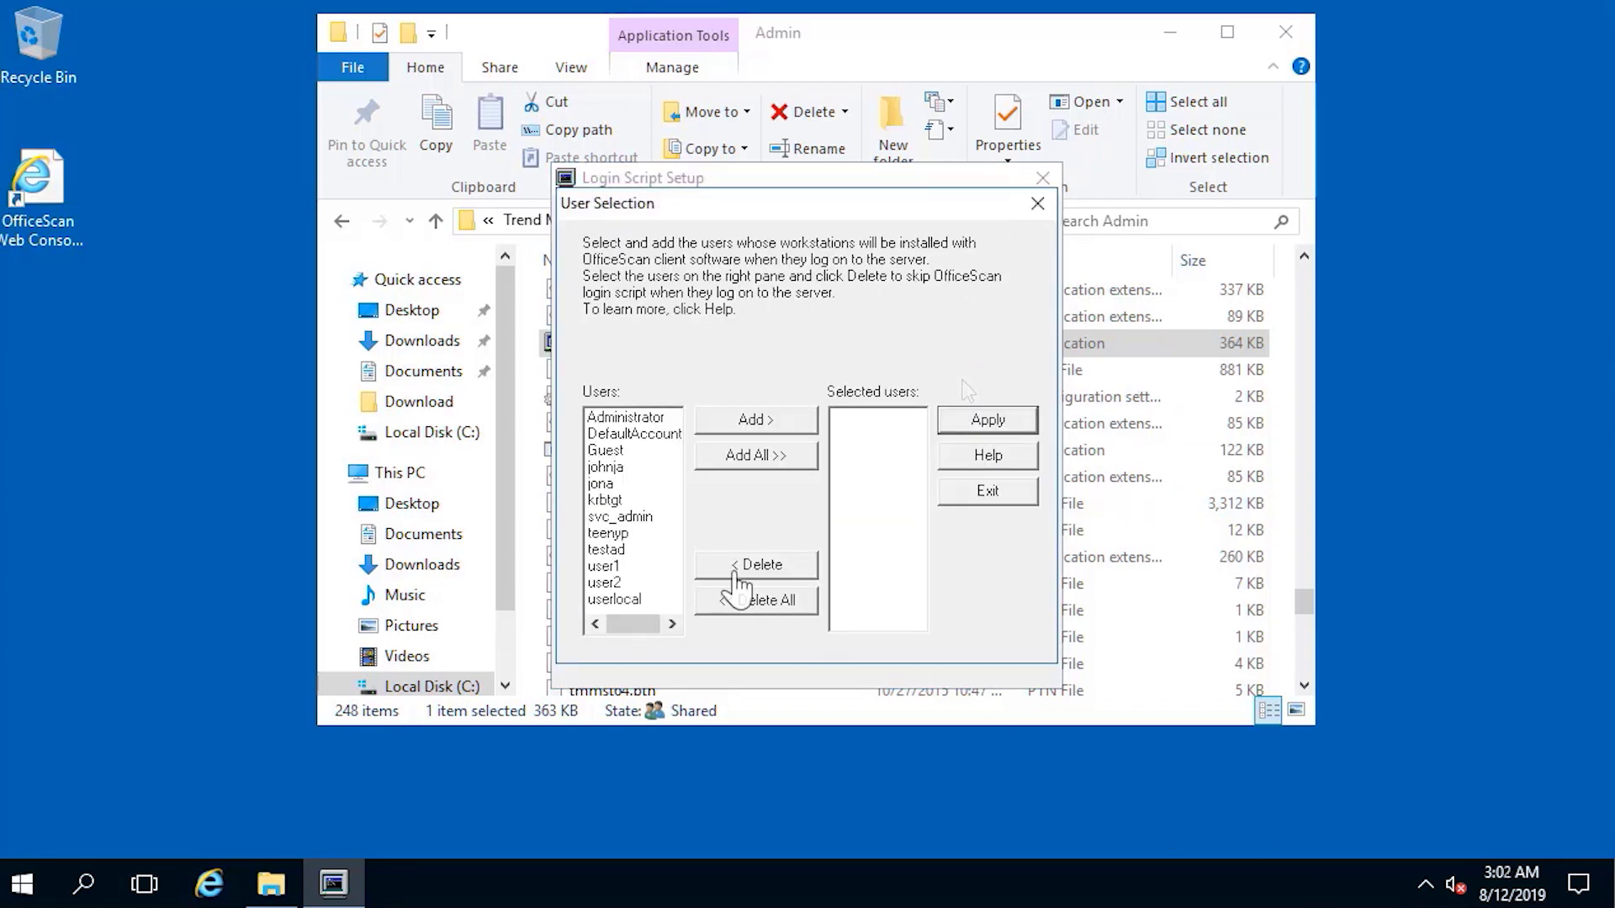
{"action": "left_click", "coordinate": [607, 567]}
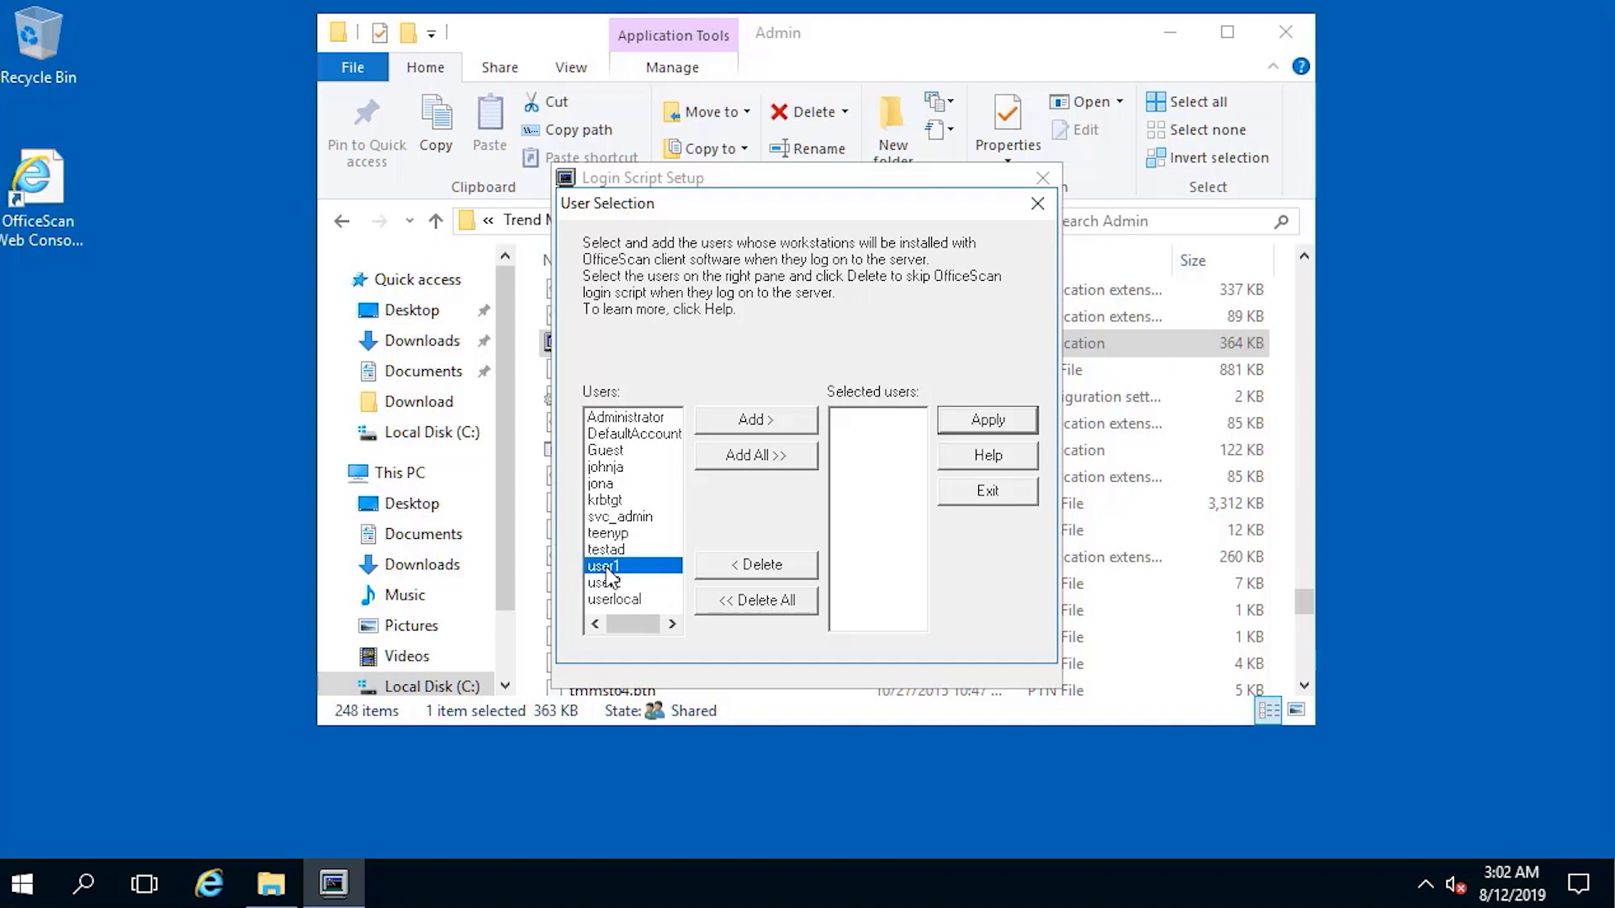
{"action": "left_click", "coordinate": [615, 484], "text": "ctrl"}
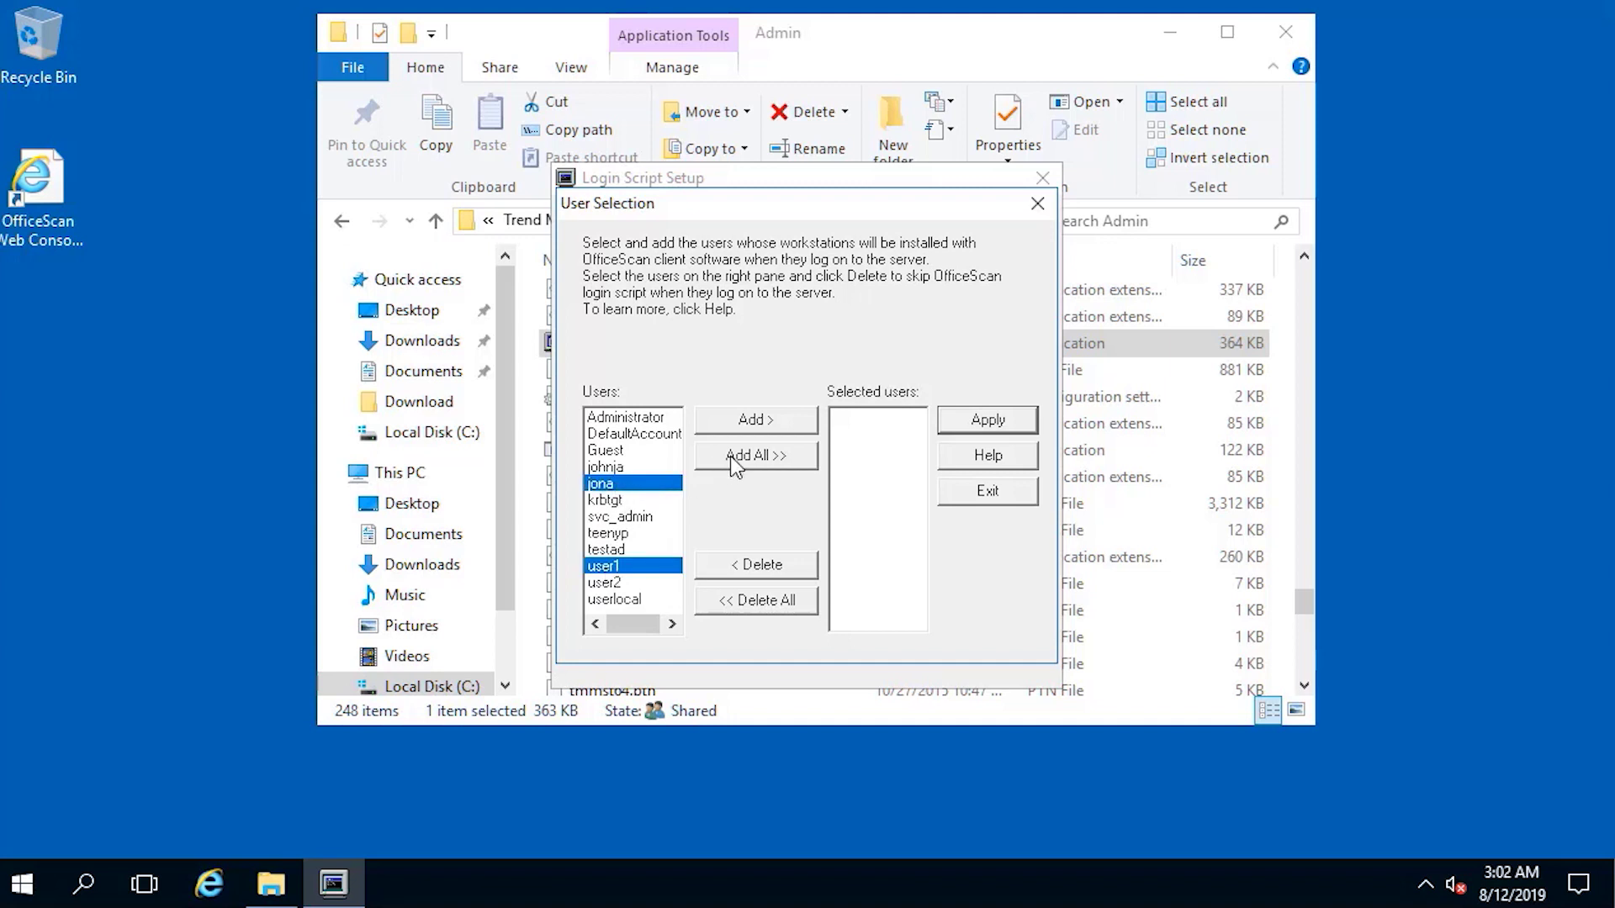
{"action": "left_click", "coordinate": [757, 420]}
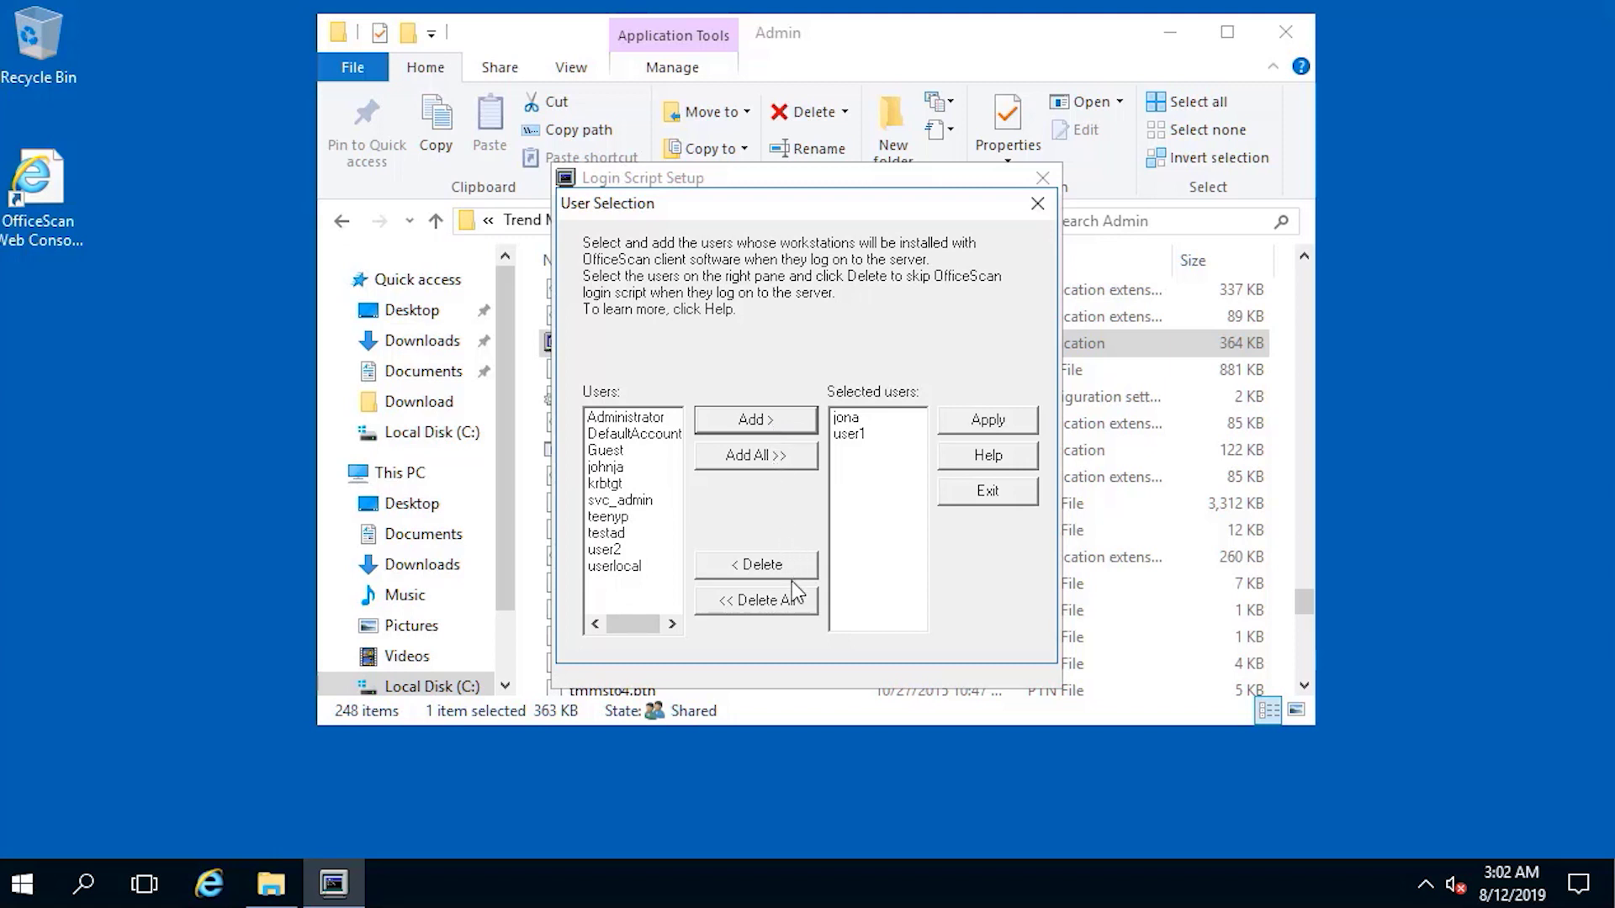
{"action": "left_click", "coordinate": [780, 456]}
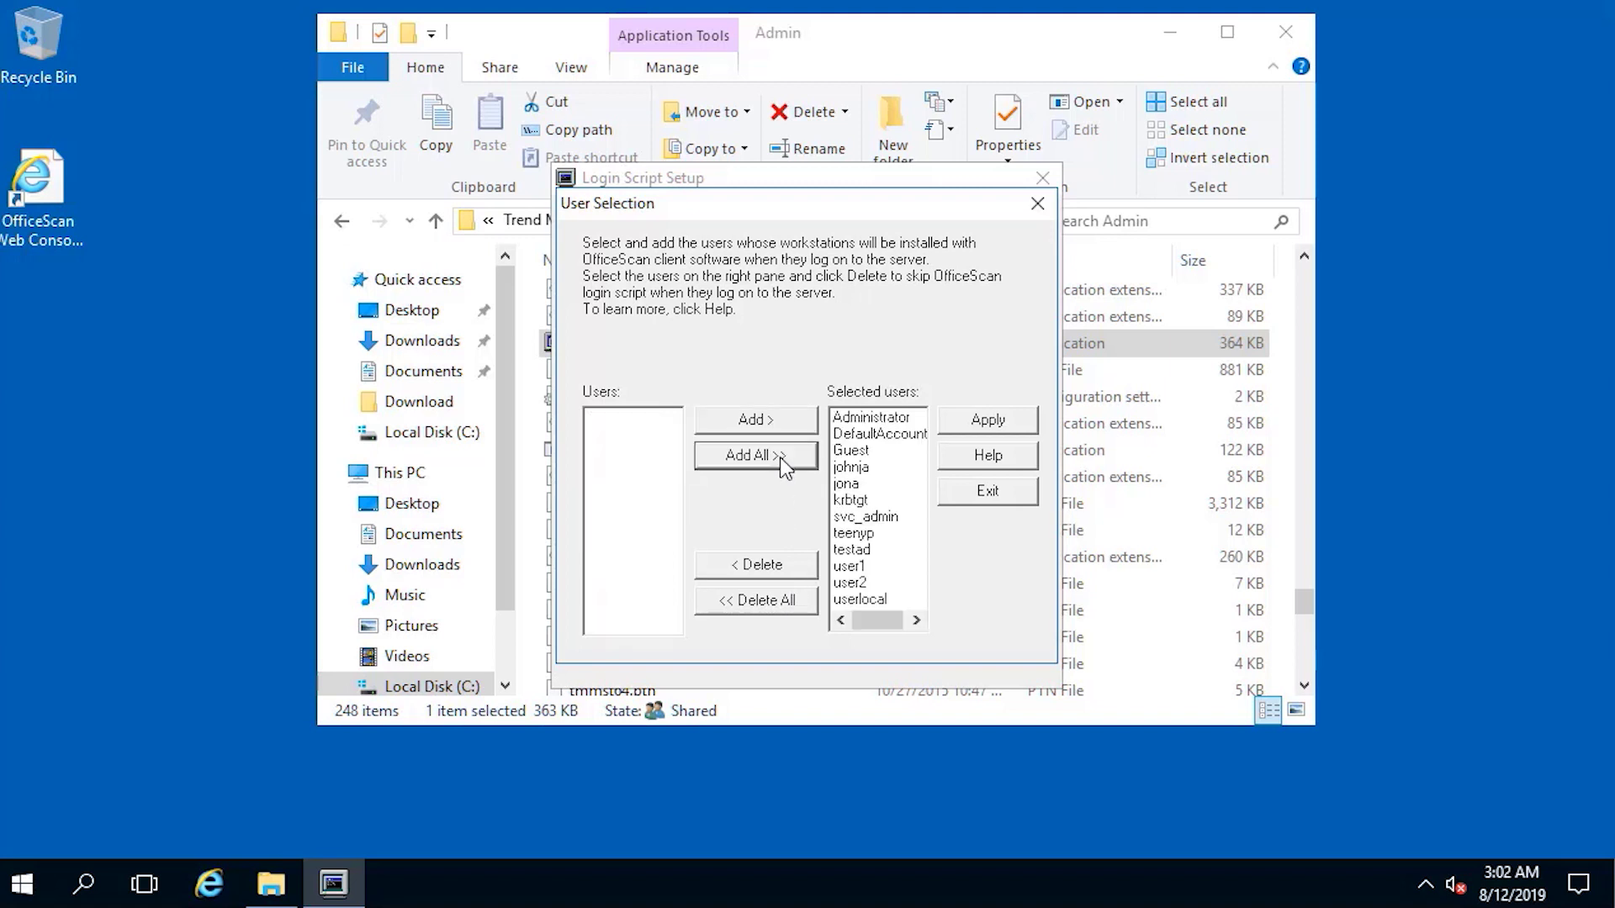
{"action": "left_click", "coordinate": [851, 500]}
{"action": "left_click", "coordinate": [858, 517], "text": "ctrl"}
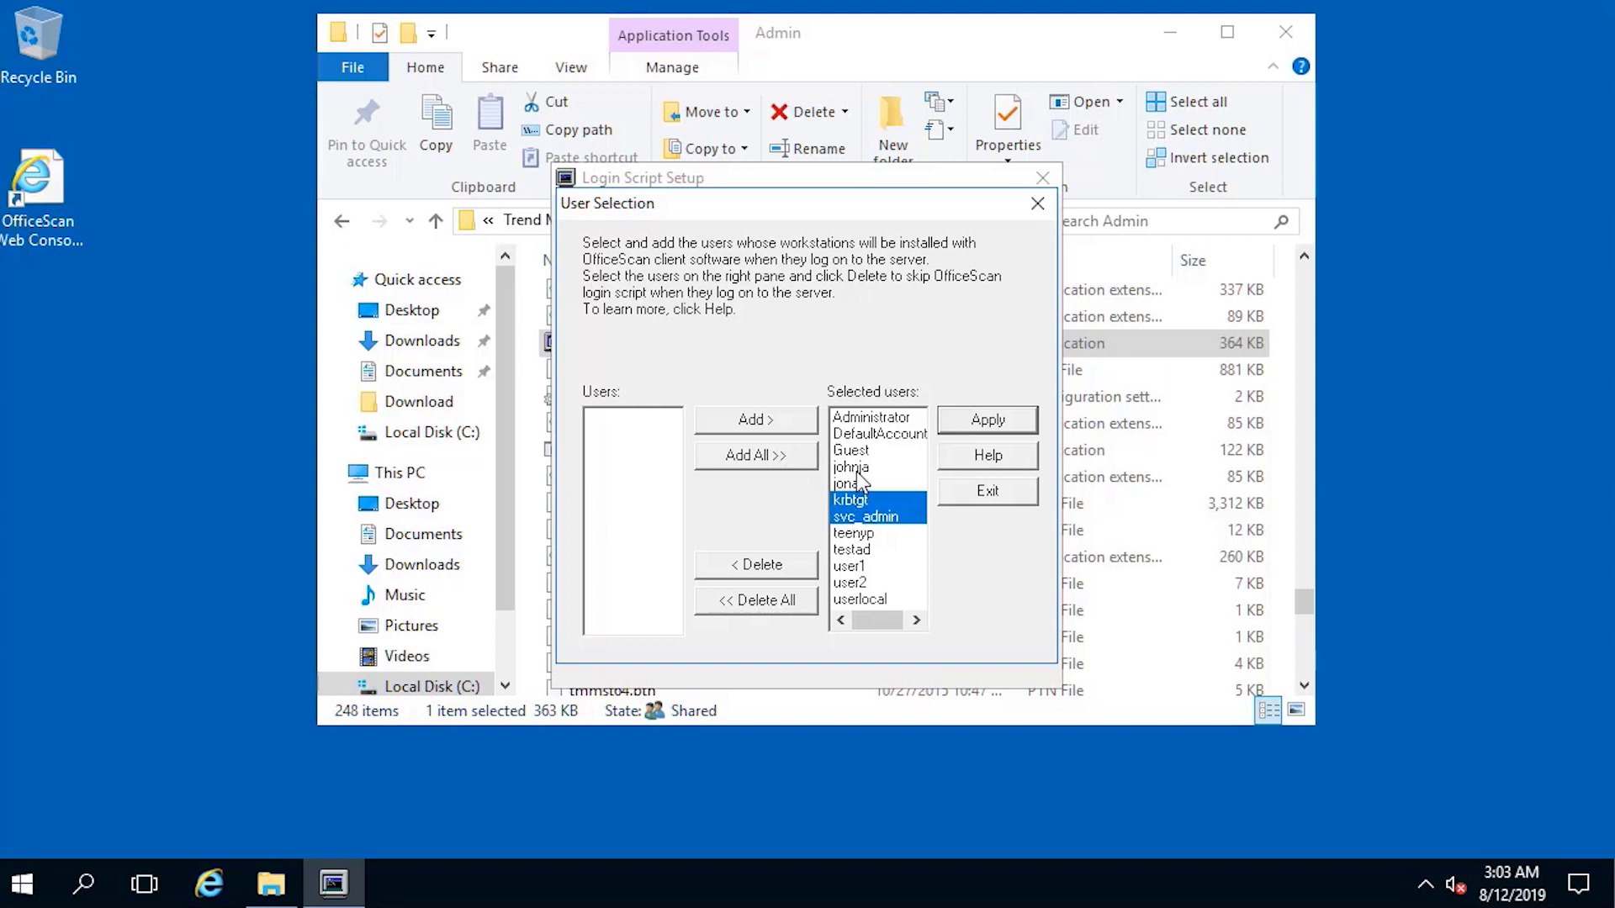
{"action": "left_click", "coordinate": [866, 467], "text": "ctrl"}
{"action": "left_click", "coordinate": [760, 564]}
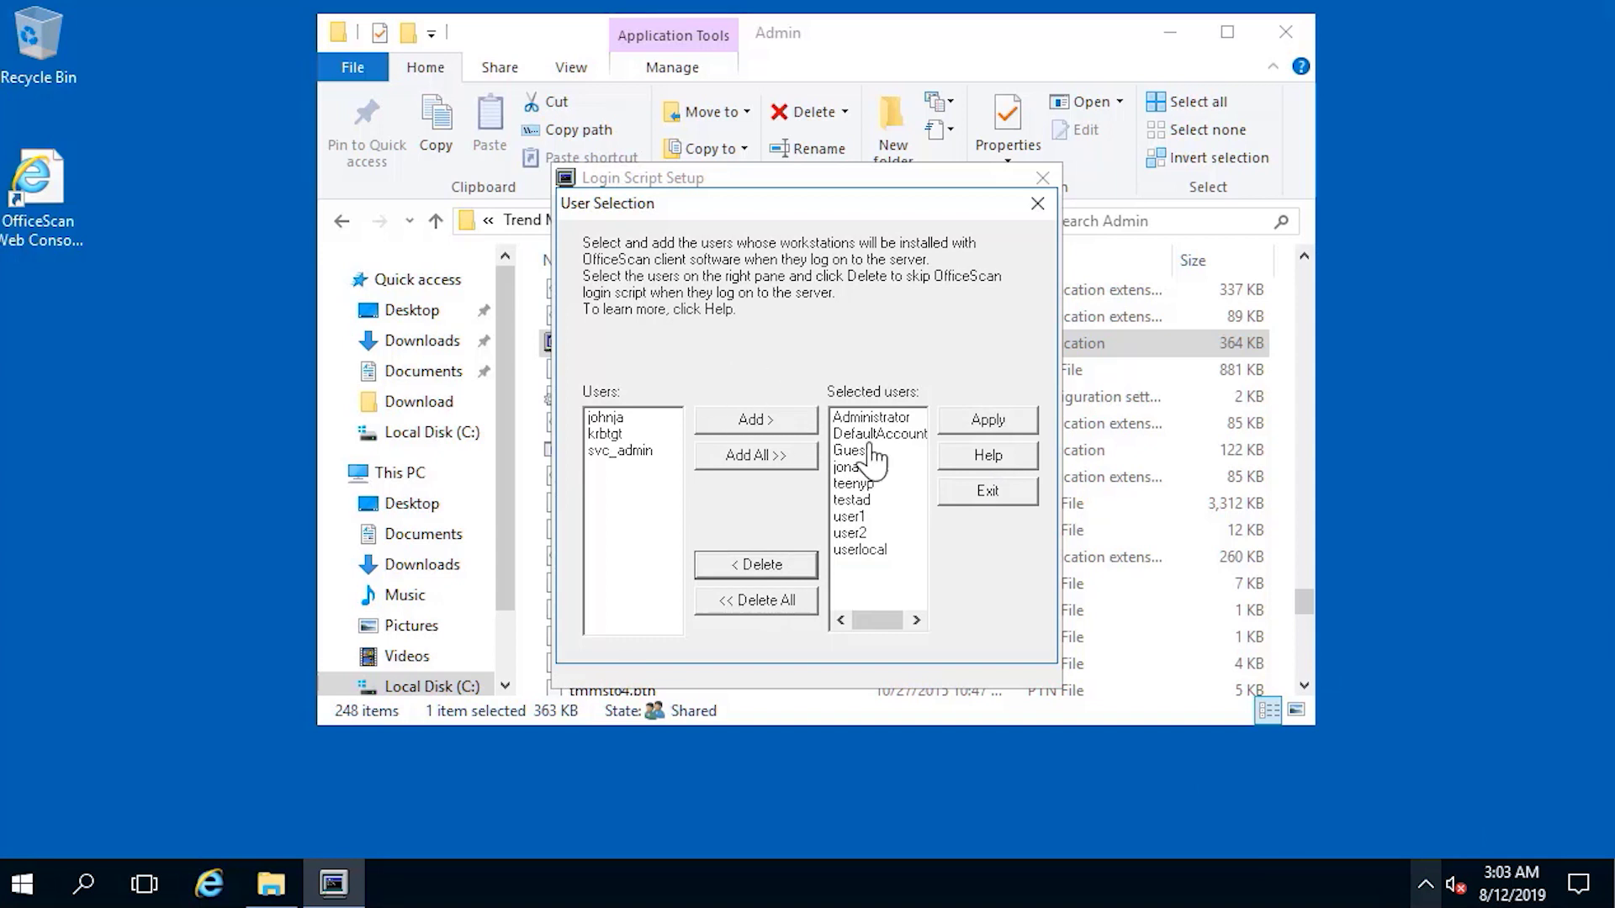
{"action": "left_click", "coordinate": [793, 603]}
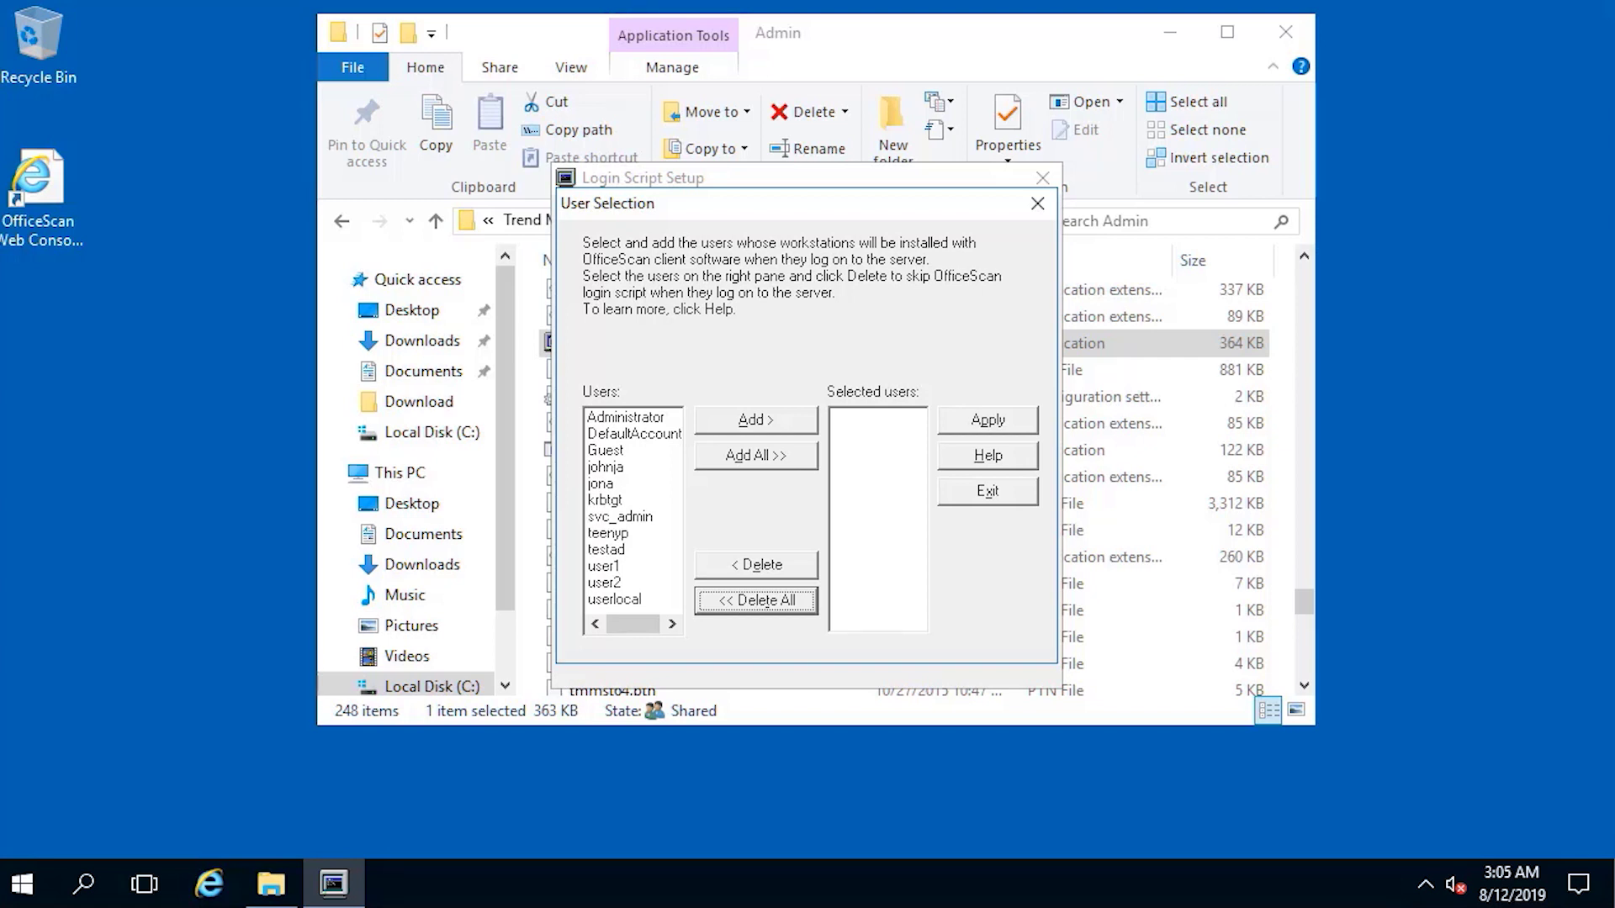
Step: Add the two domain users to the install list and apply the login script change
{"action": "left_click", "coordinate": [599, 484]}
{"action": "left_click", "coordinate": [605, 567], "text": "ctrl"}
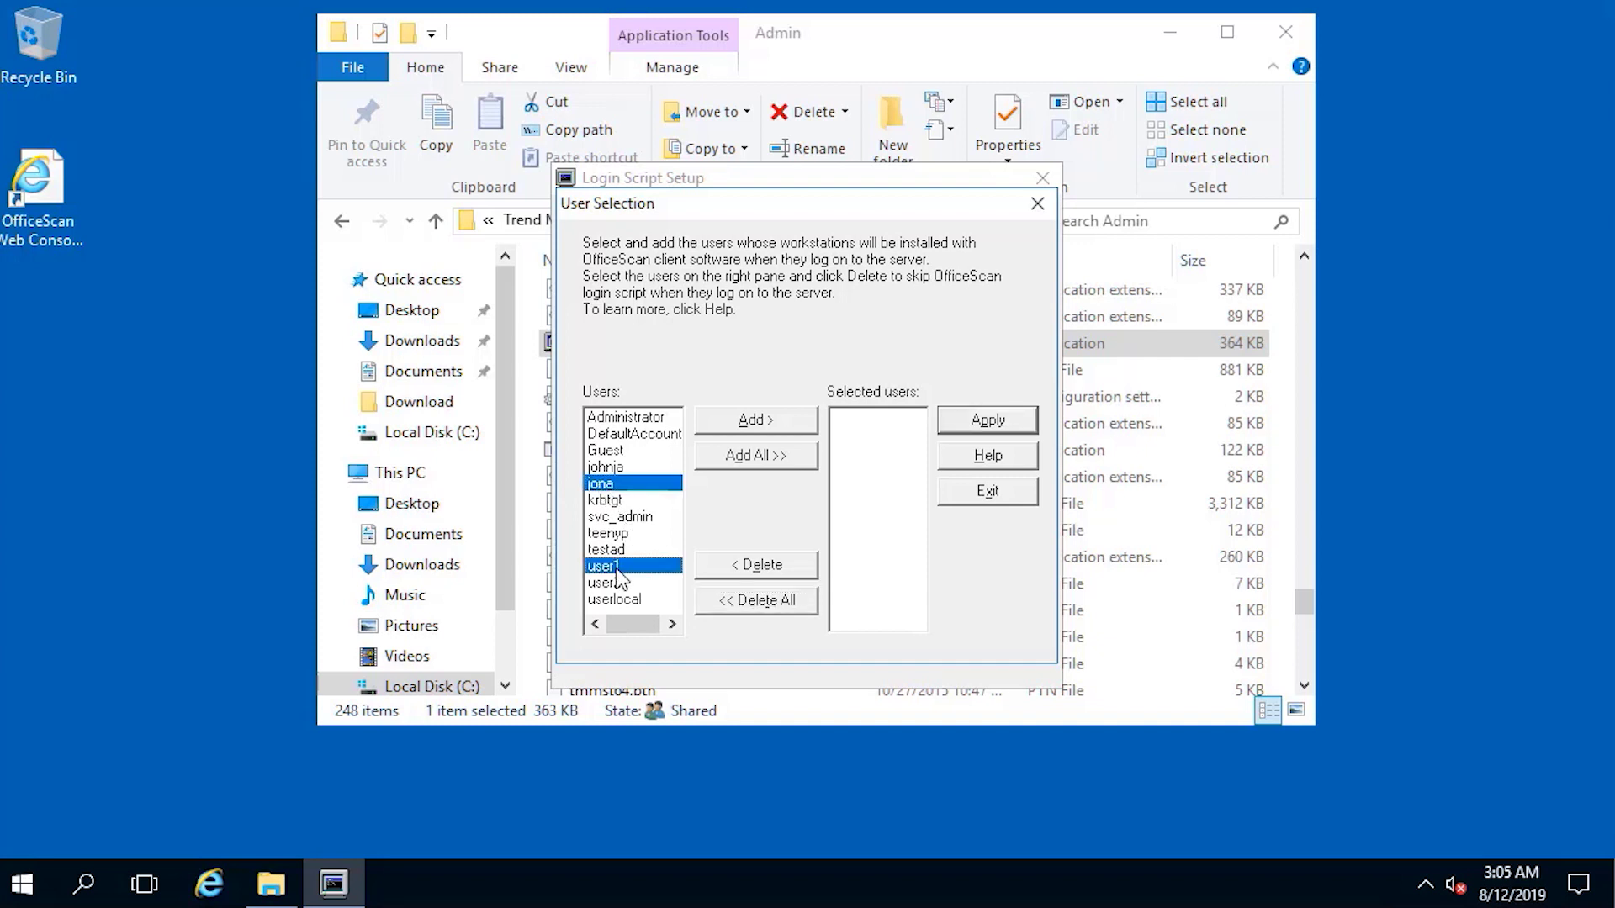
{"action": "left_click", "coordinate": [755, 419]}
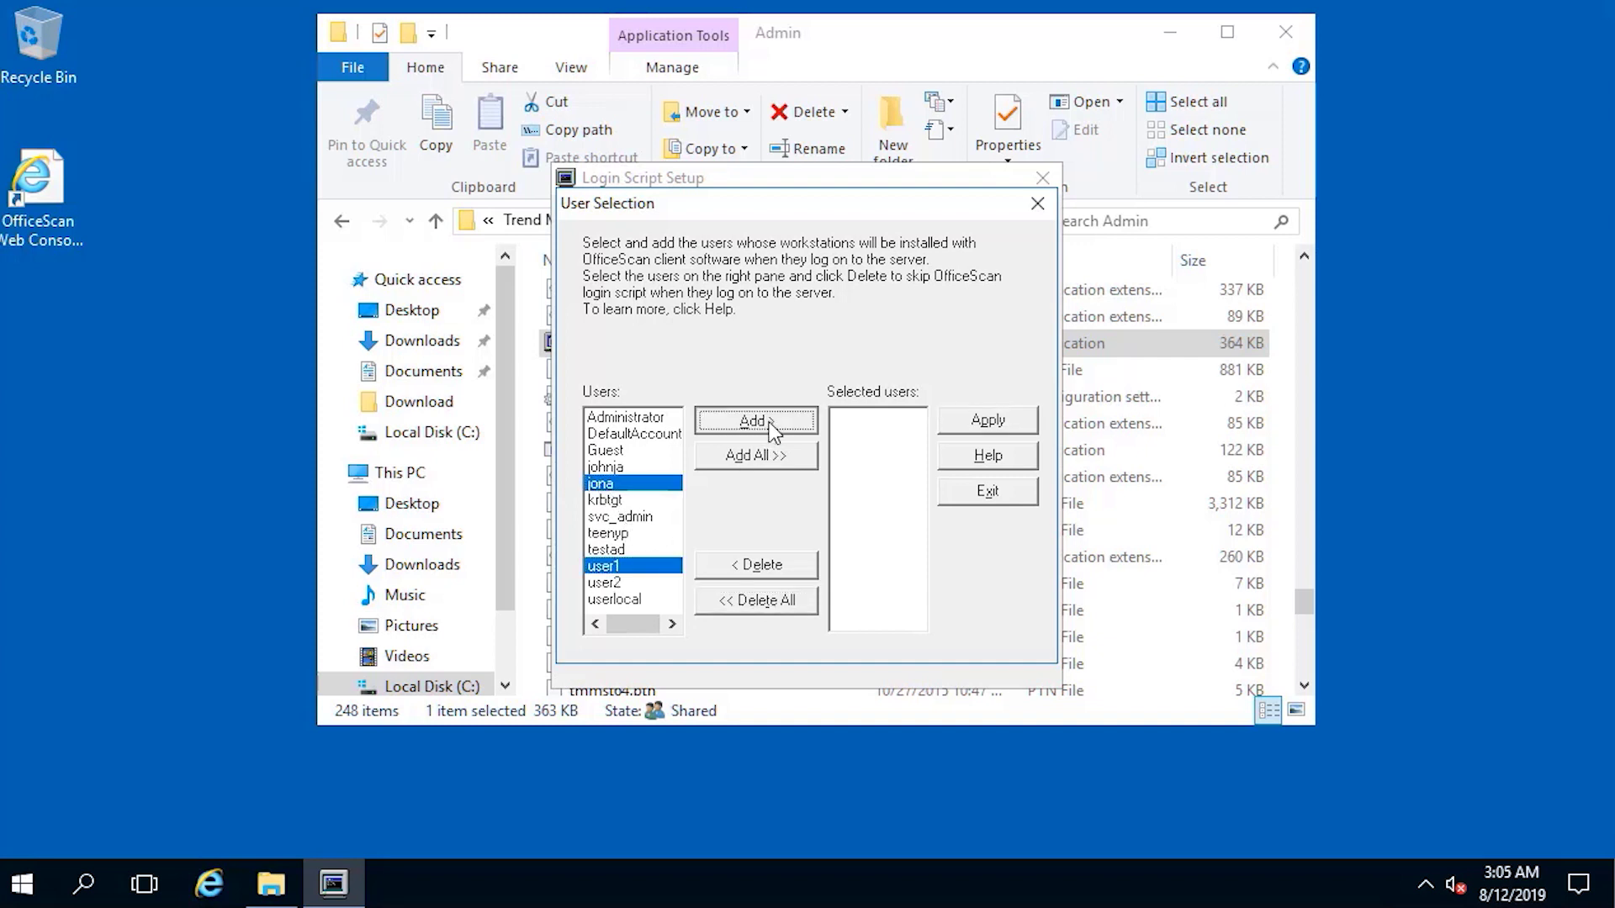
{"action": "left_click", "coordinate": [987, 420]}
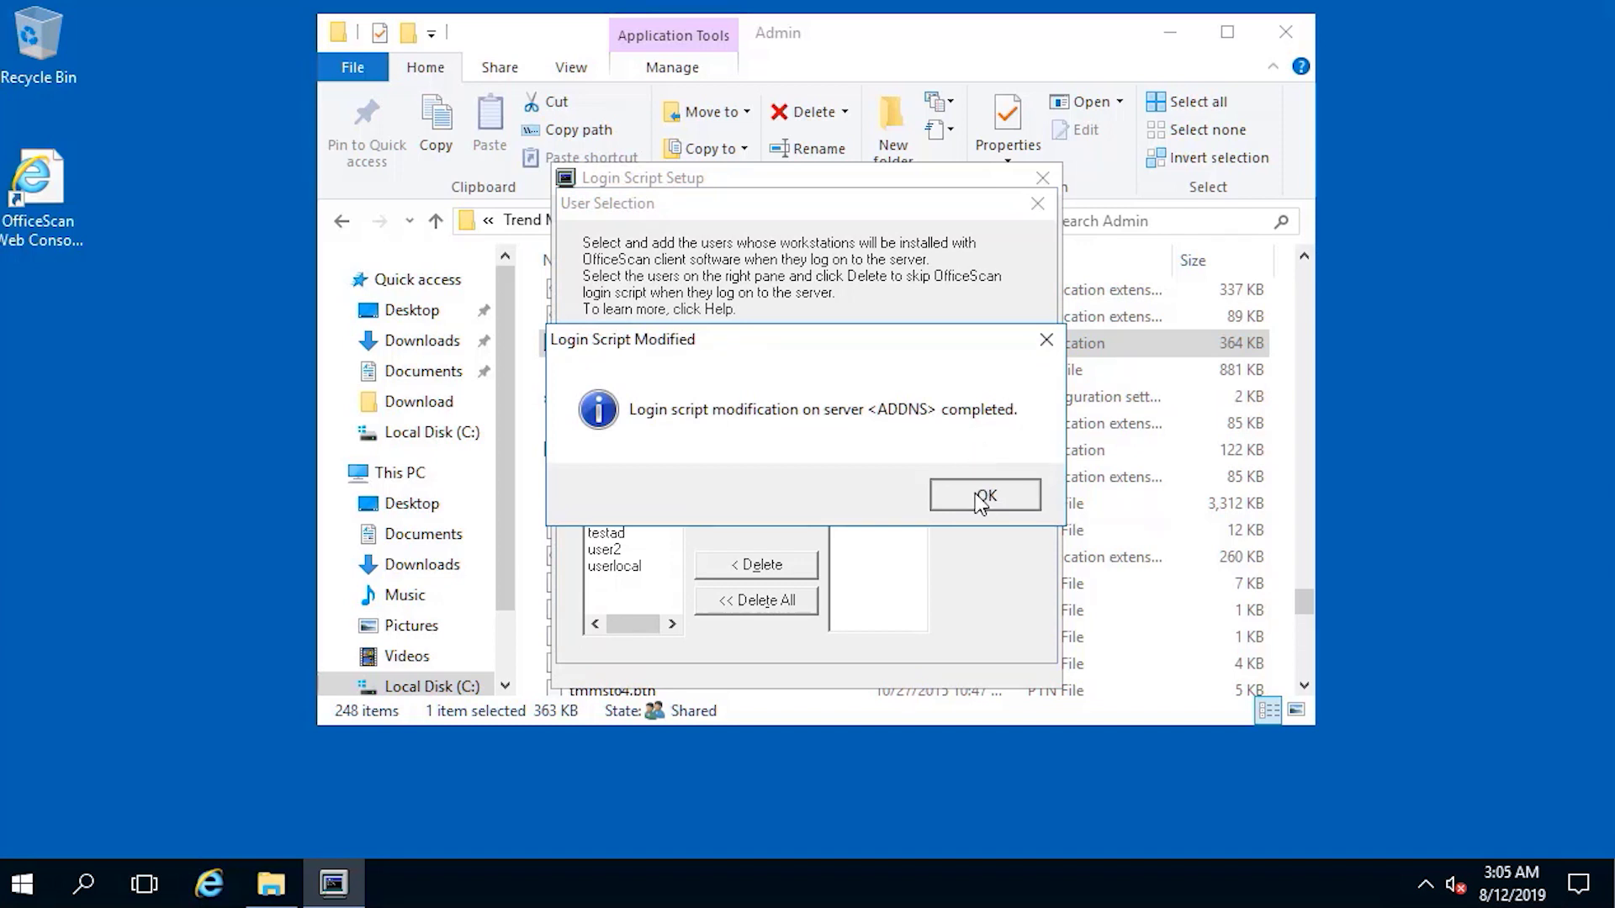
Step: Acknowledge the login script modification message and exit the setup tool
{"action": "left_click", "coordinate": [984, 494]}
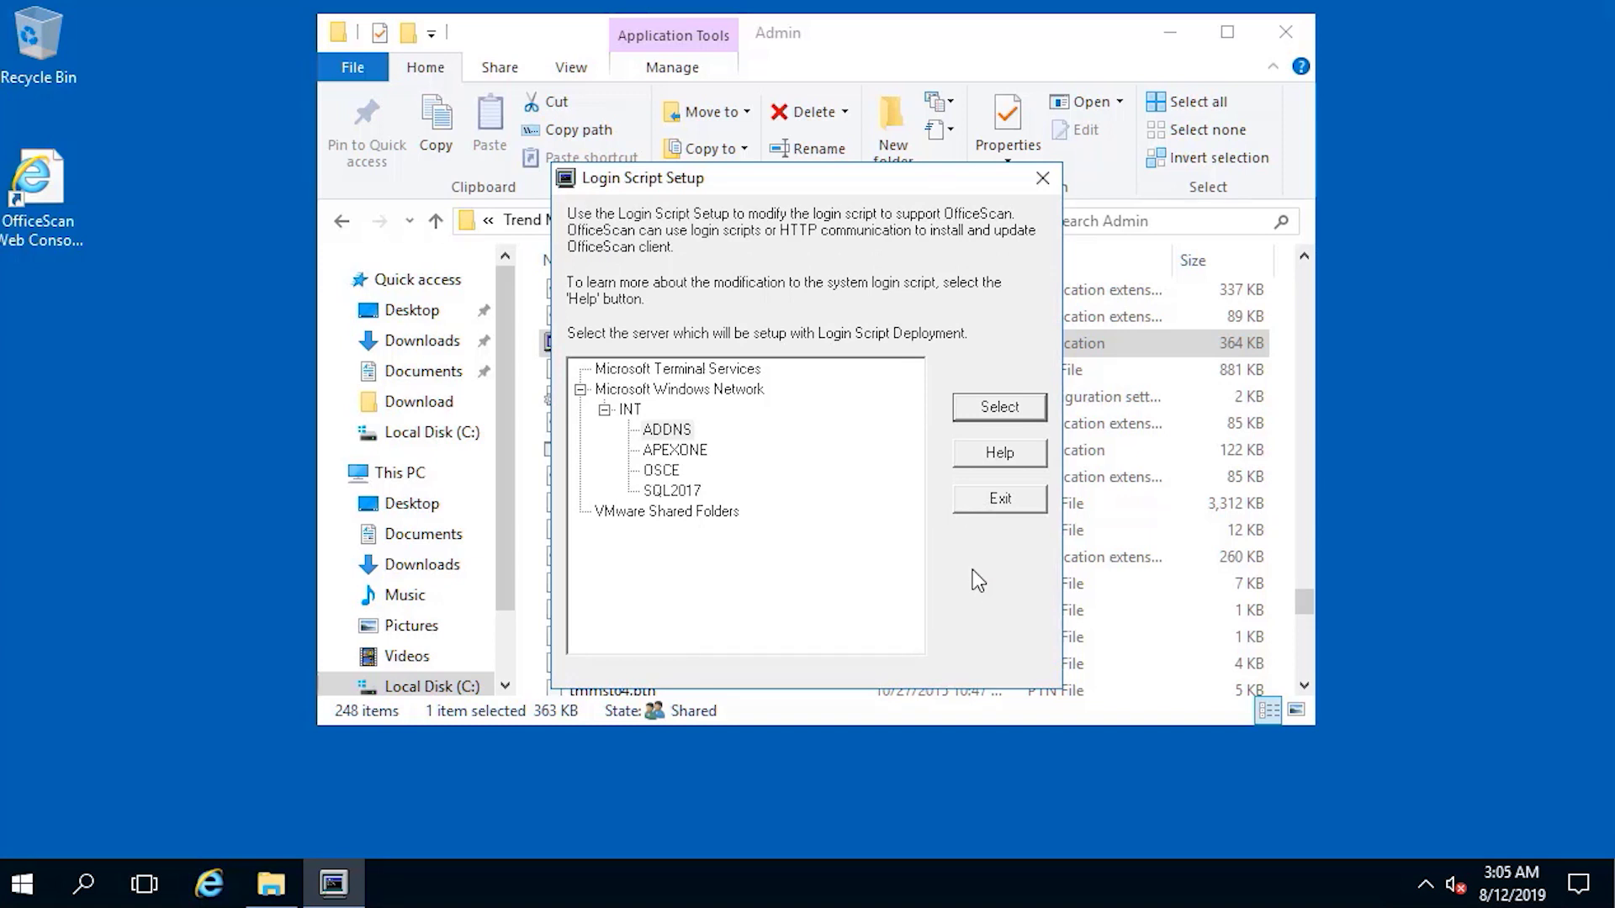
{"action": "left_click", "coordinate": [997, 501]}
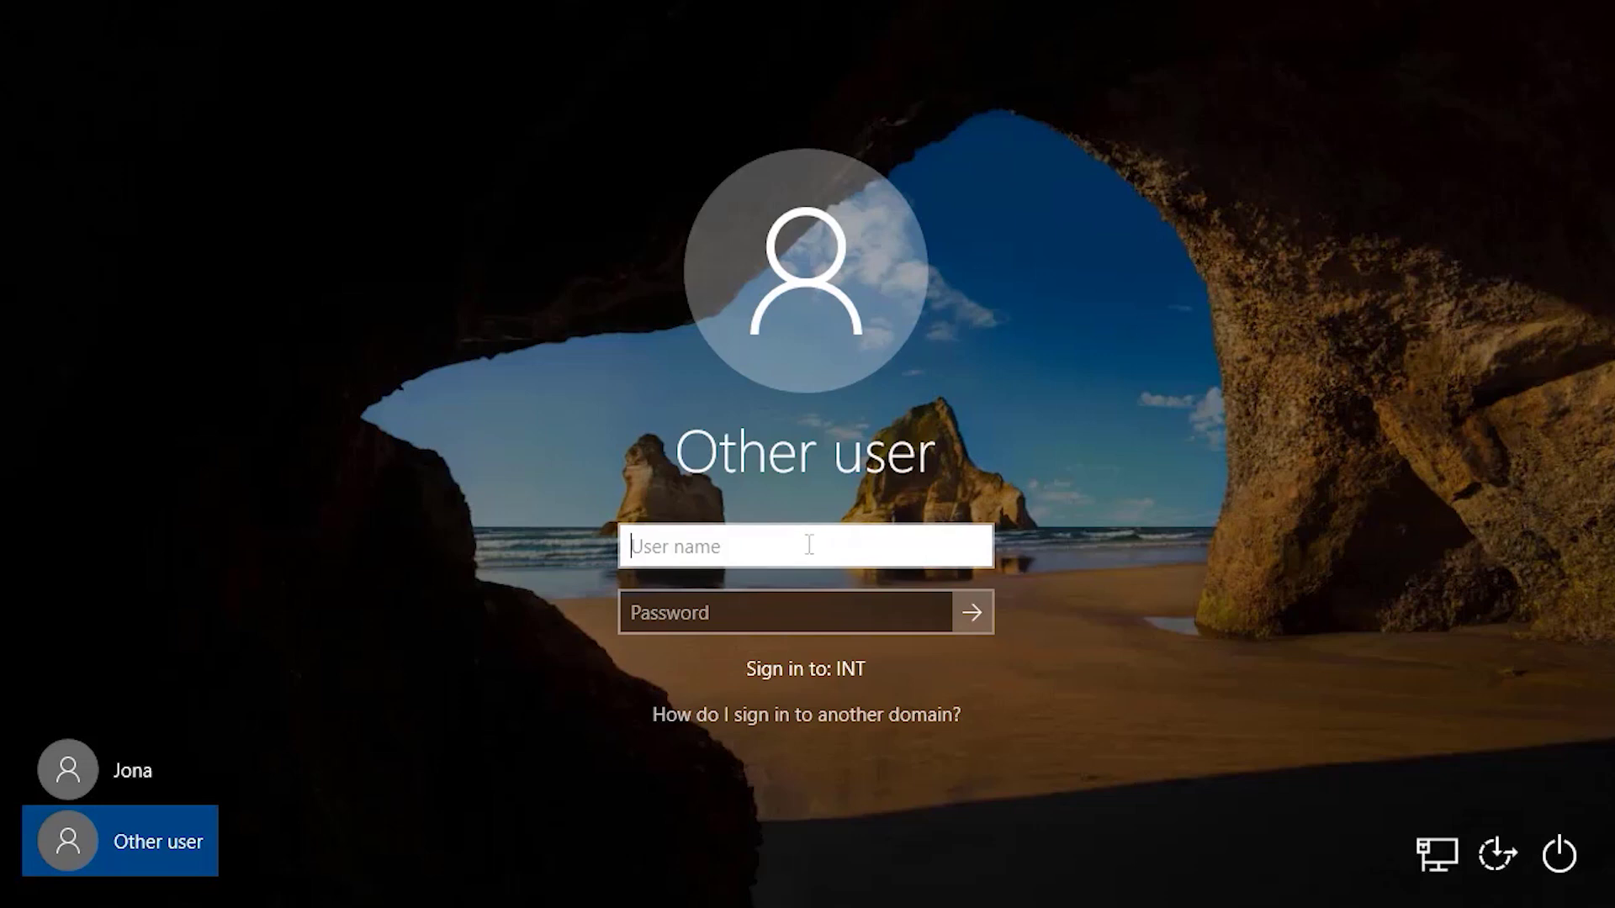
{"action": "type", "text": "jona"}
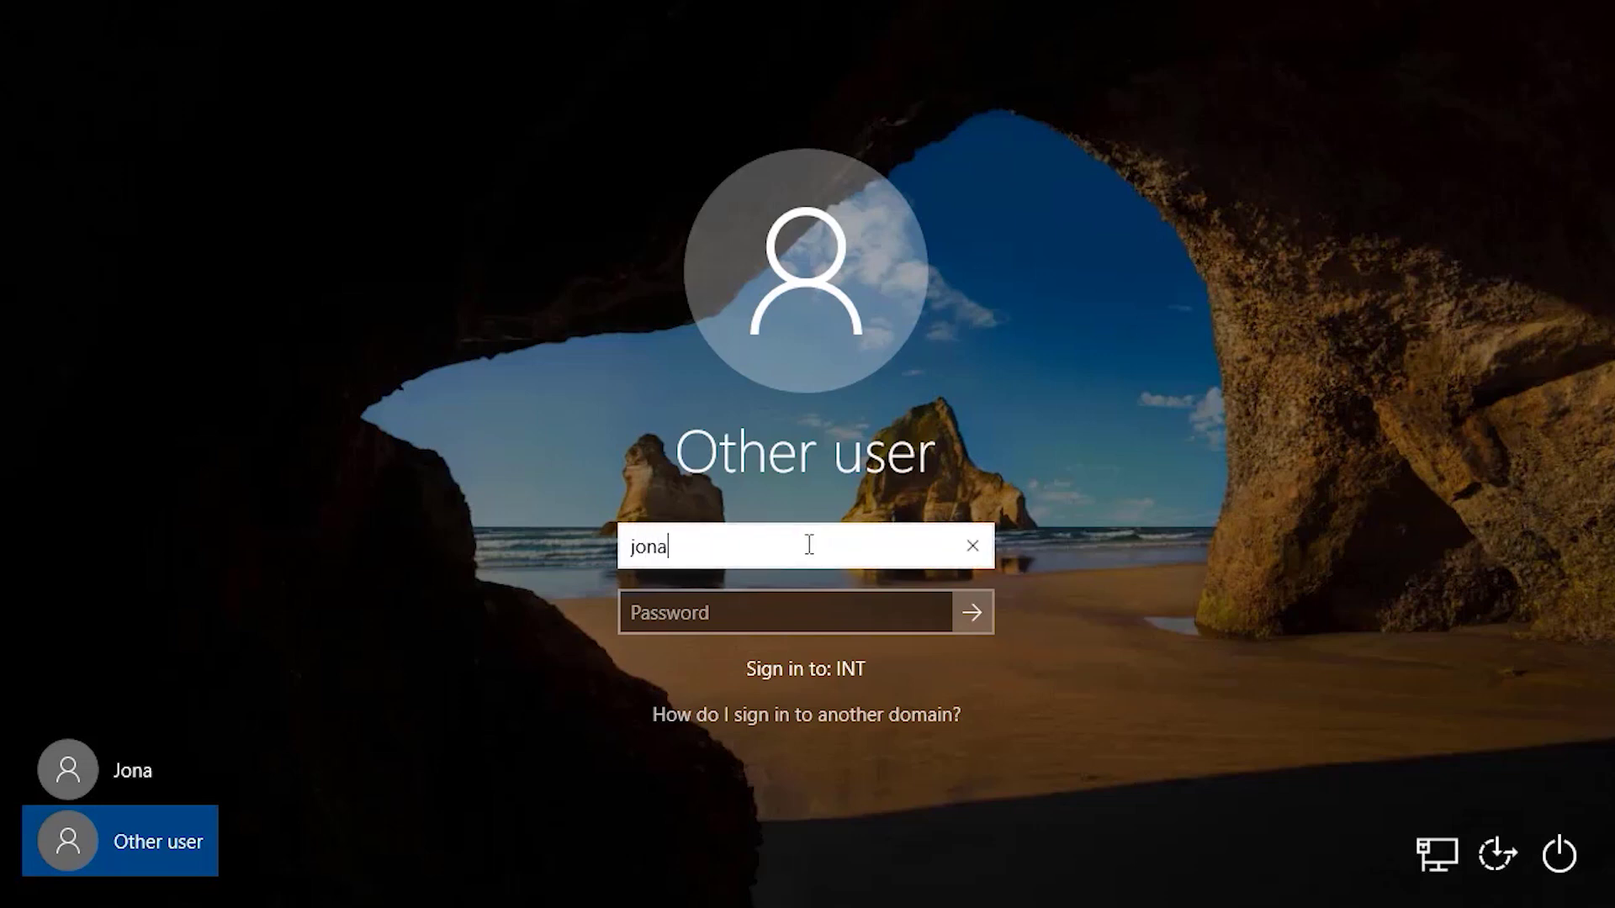
Step: Sign in to the INT domain as the user Jona
{"action": "key", "text": "Tab"}
{"action": "type", "text": "*****"}
{"action": "key", "text": "Return"}
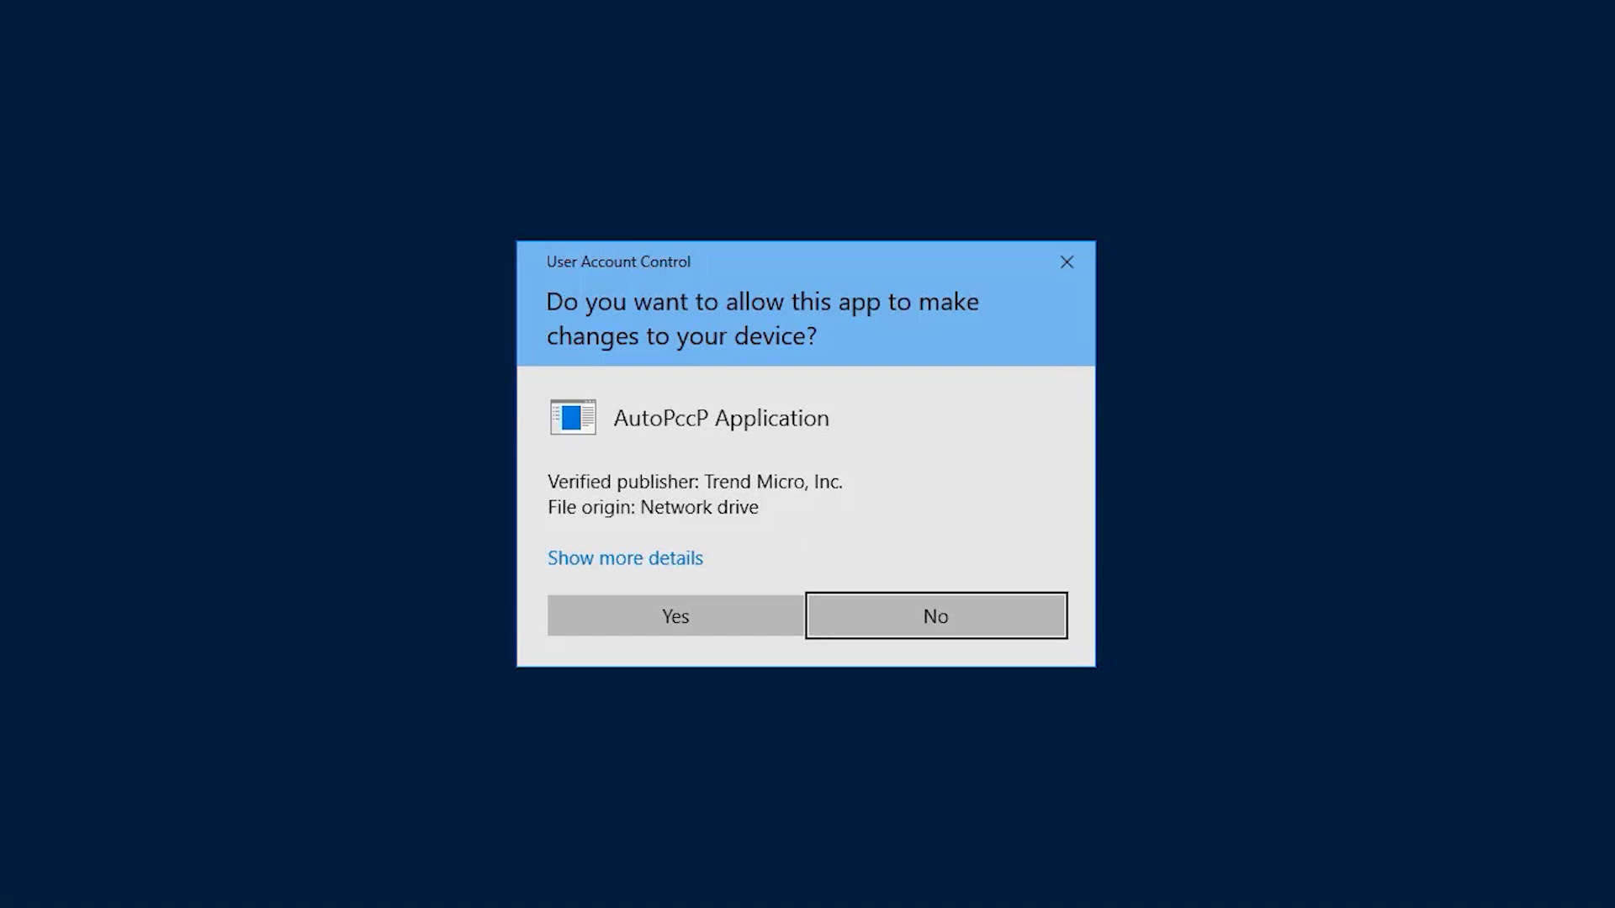
Step: Allow the AutoPccP application to run so the OfficeScan agent installs
{"action": "left_click", "coordinate": [676, 617]}
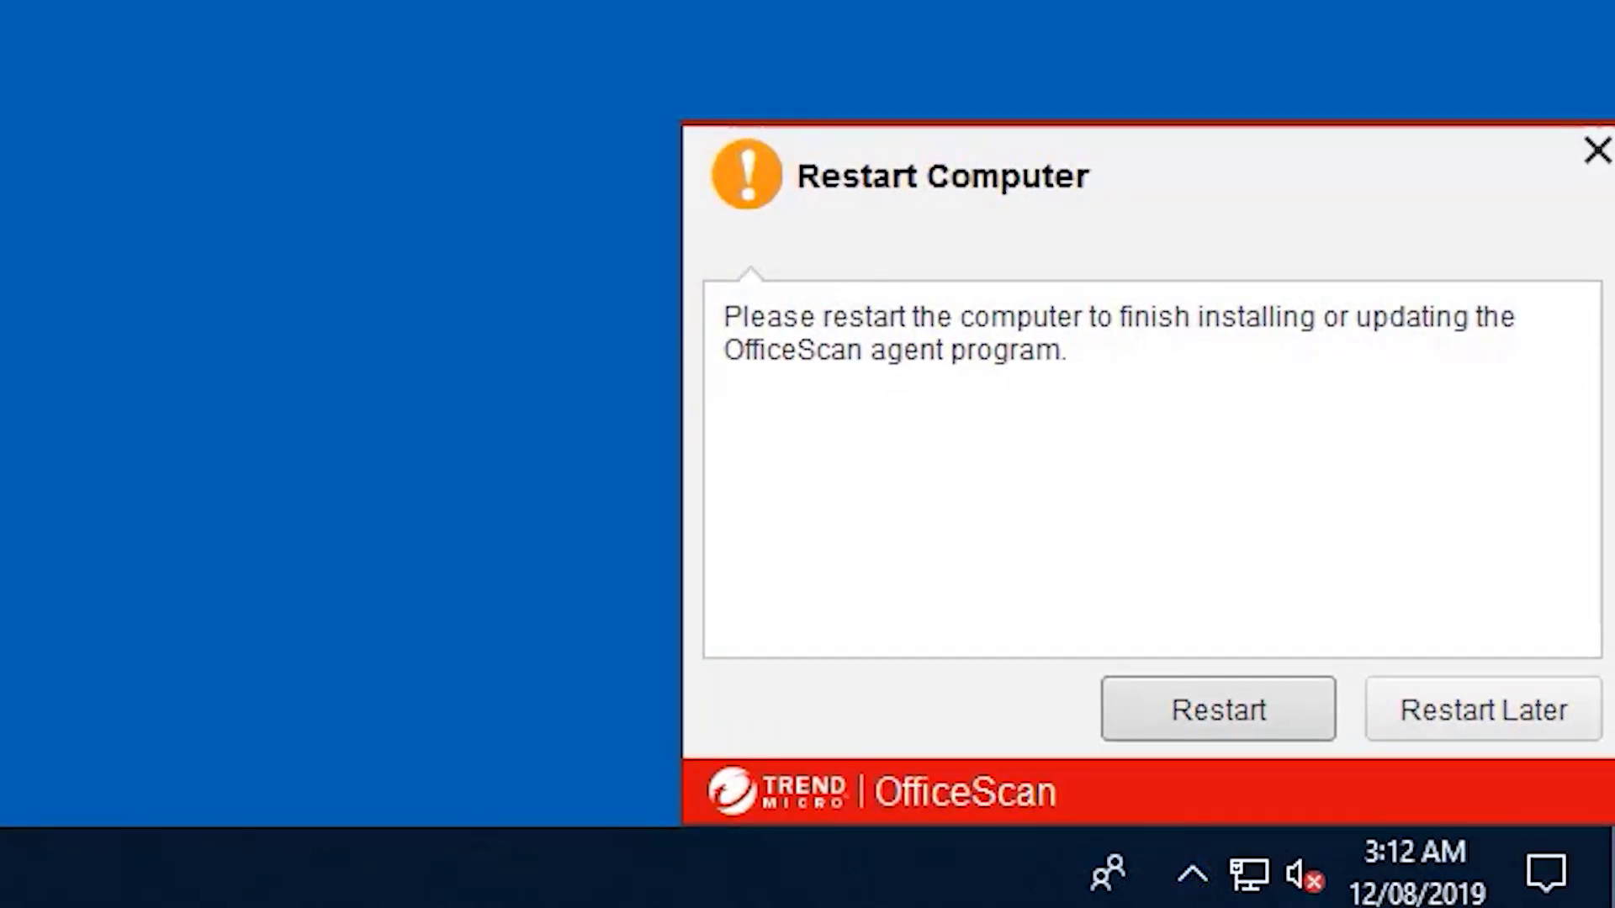
Step: Postpone the restart in the Restart Computer notification
{"action": "key", "text": "Tab"}
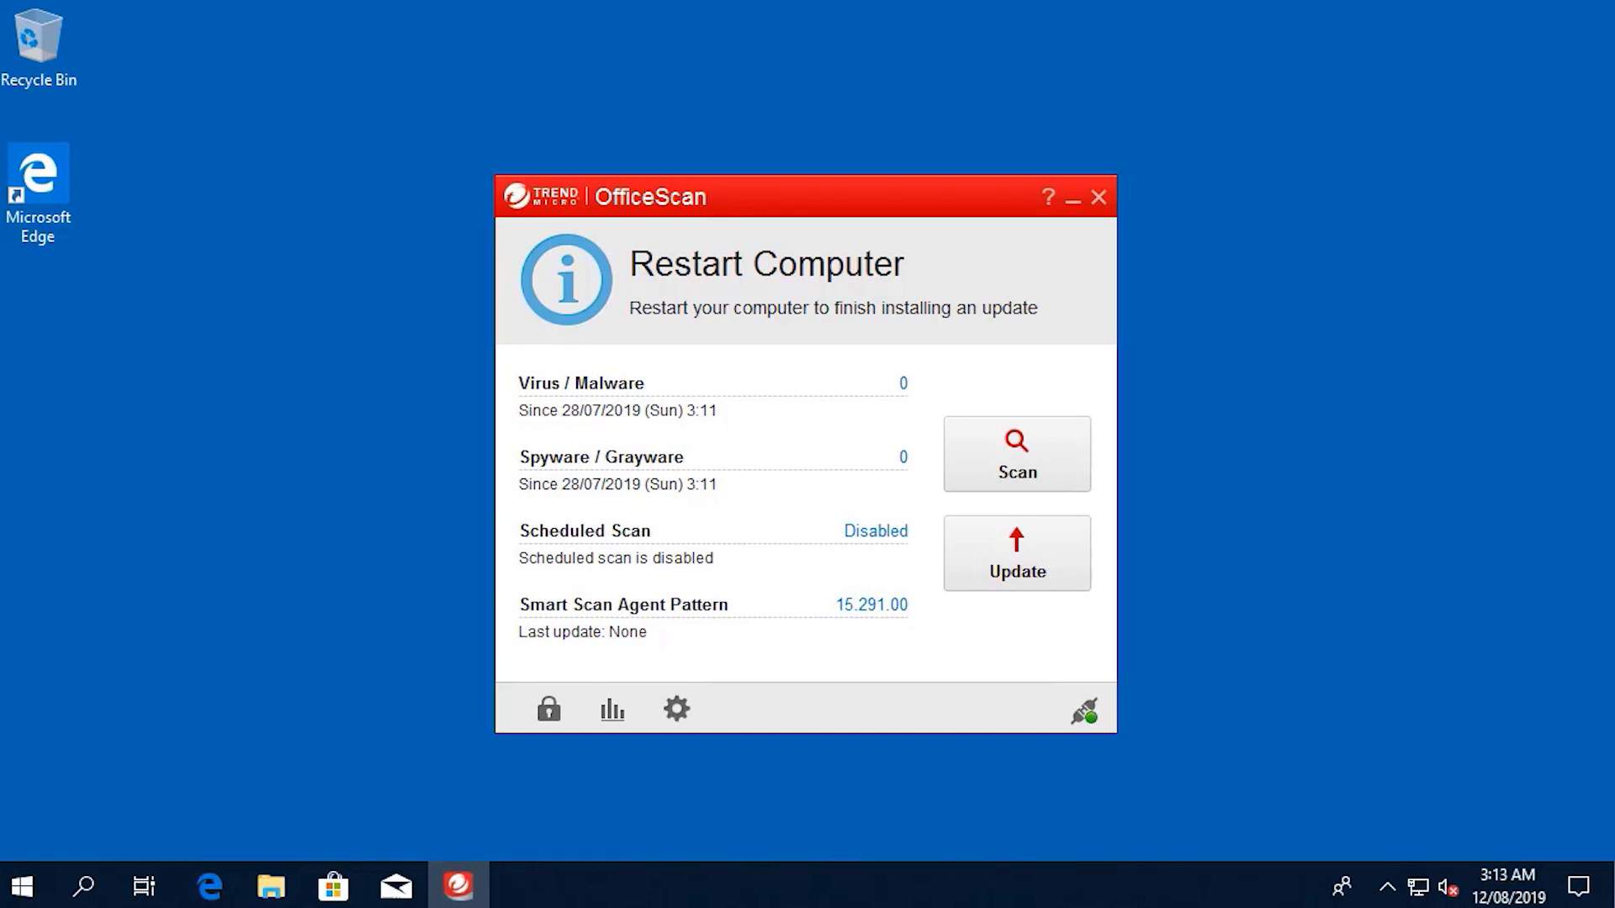
Step: Run an agent component update from the server, then bring up the tray icon's options
{"action": "left_click", "coordinate": [1017, 552]}
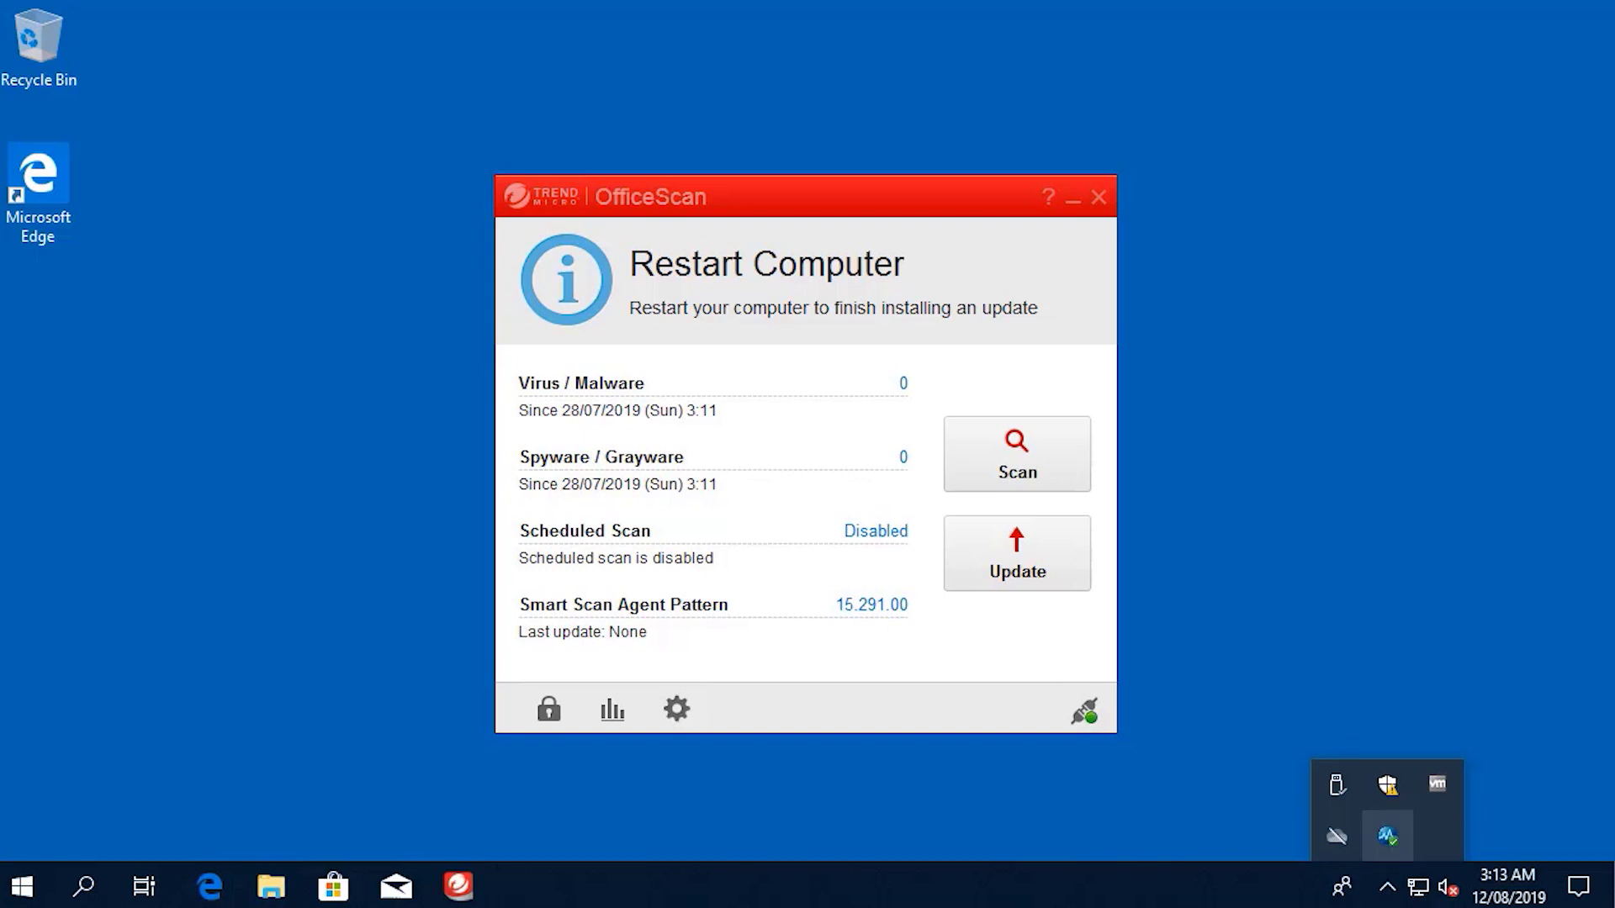
{"action": "right_click", "coordinate": [1387, 837]}
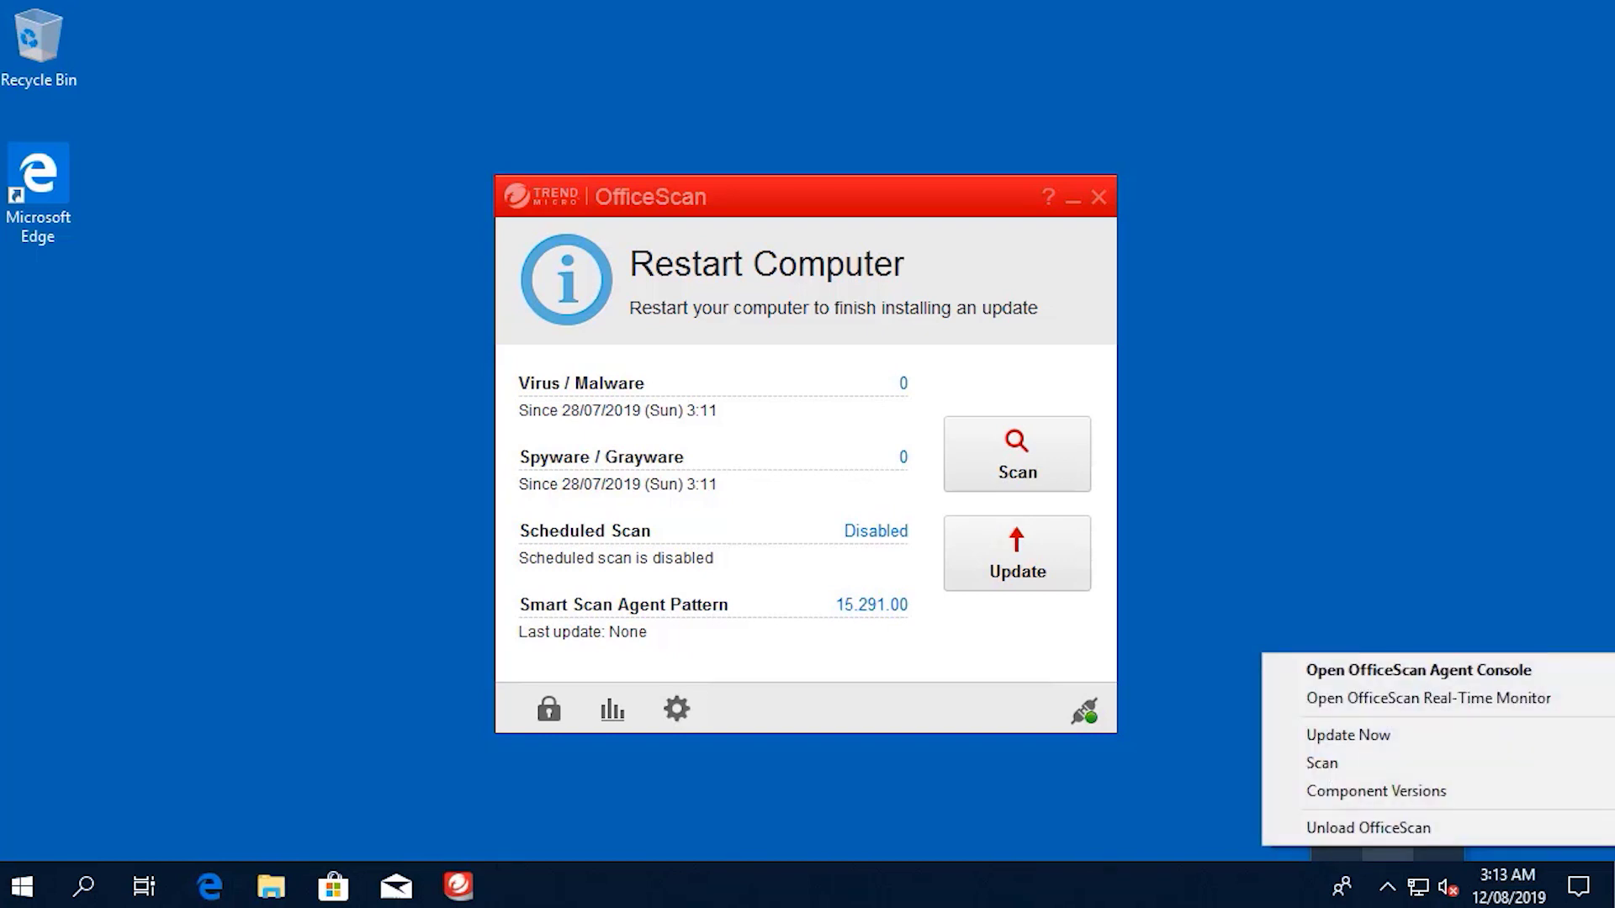
{"action": "left_click", "coordinate": [1375, 791]}
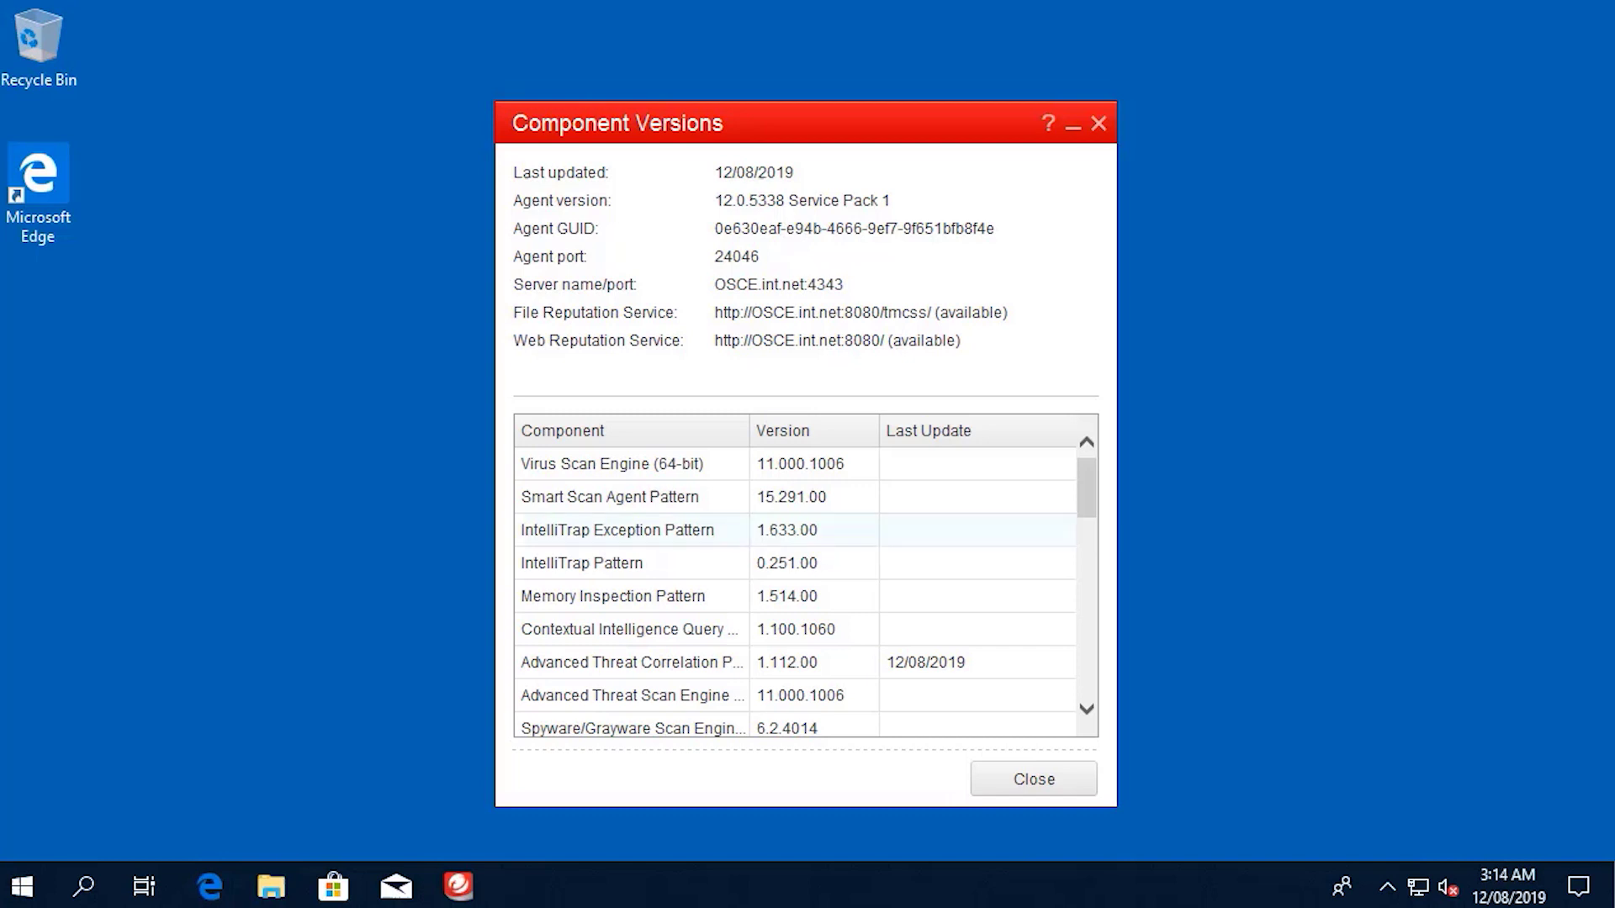
{"action": "left_click", "coordinate": [1033, 779]}
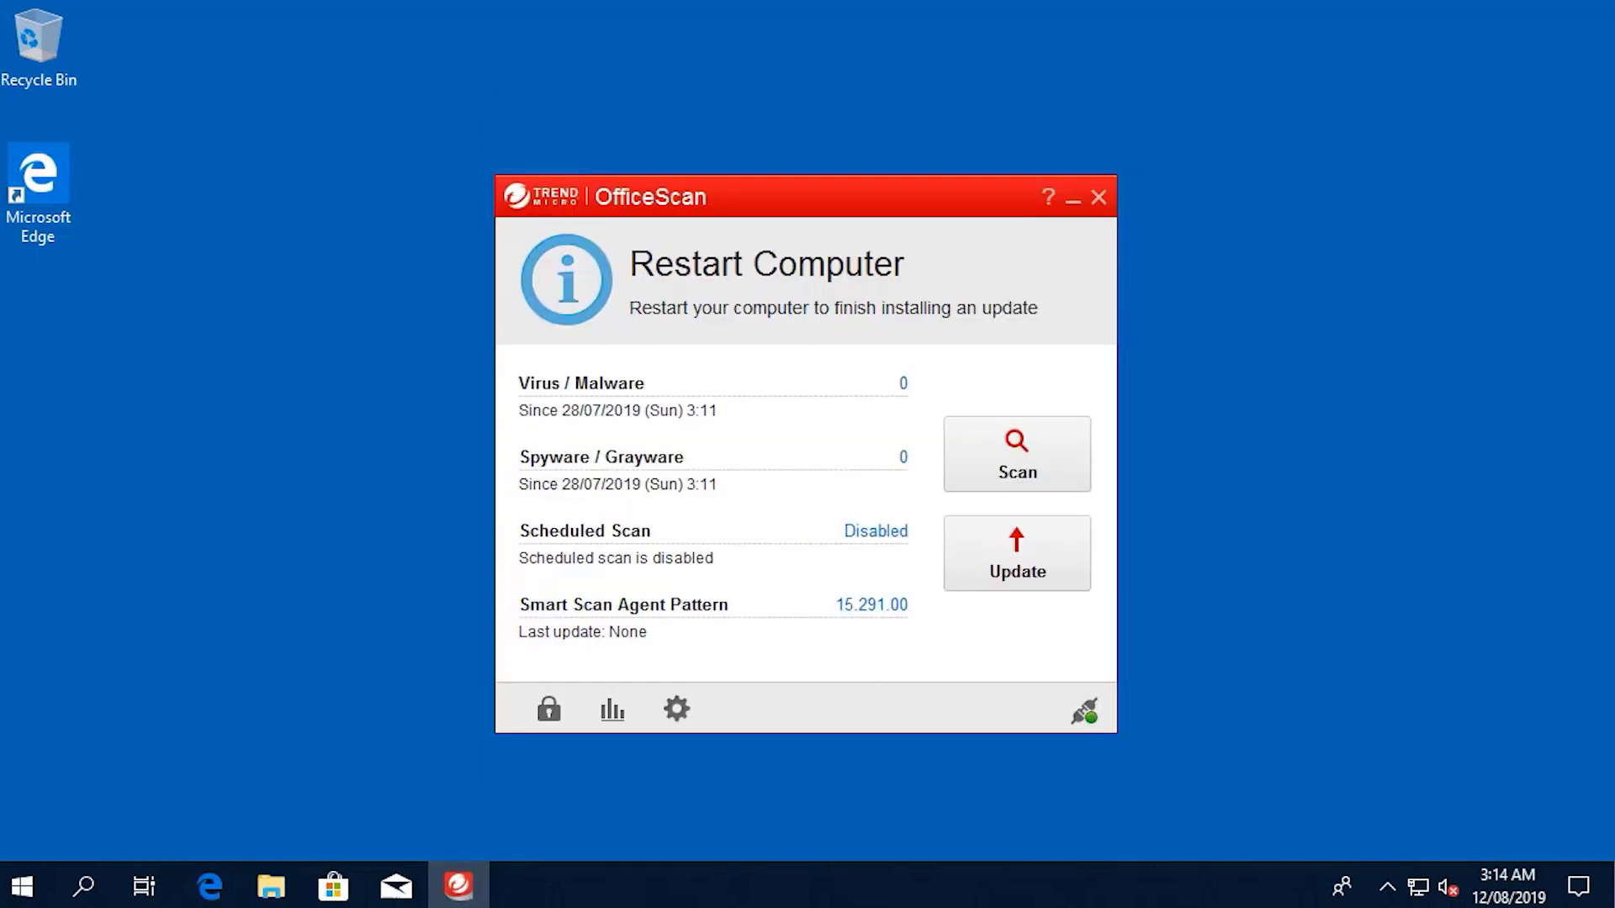